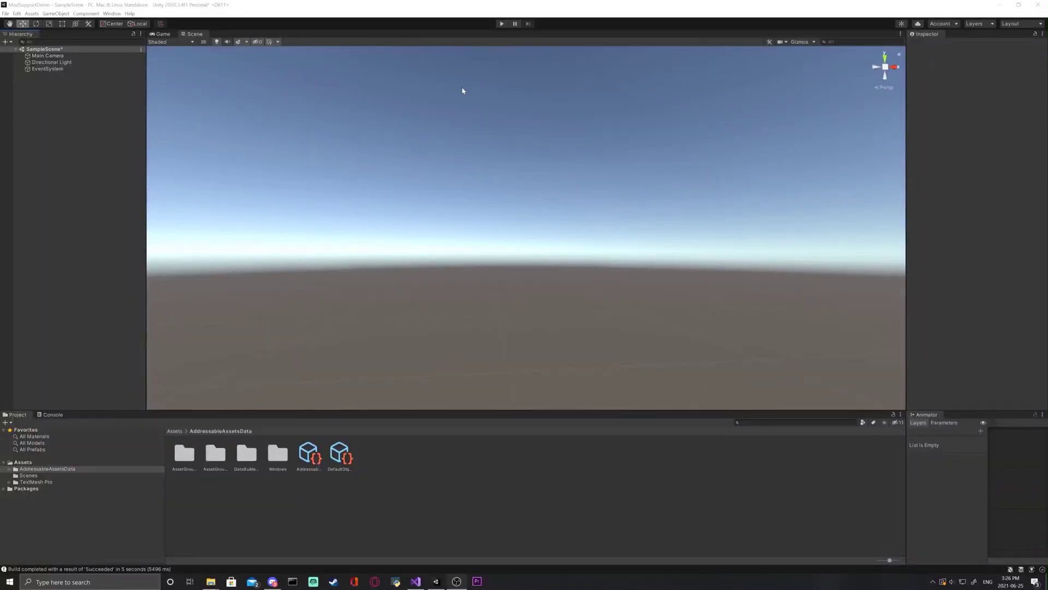
# Create an empty game object named Mod&Lvl and attach the Load Mod script component.
pyautogui.rightClick(41, 86)
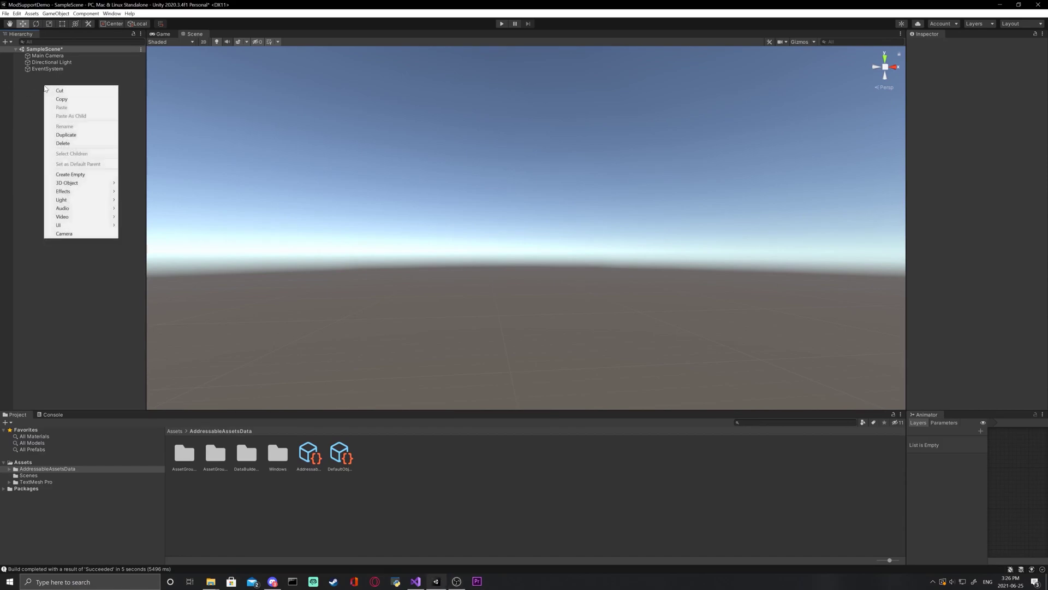
pyautogui.click(75, 174)
pyautogui.write('M')
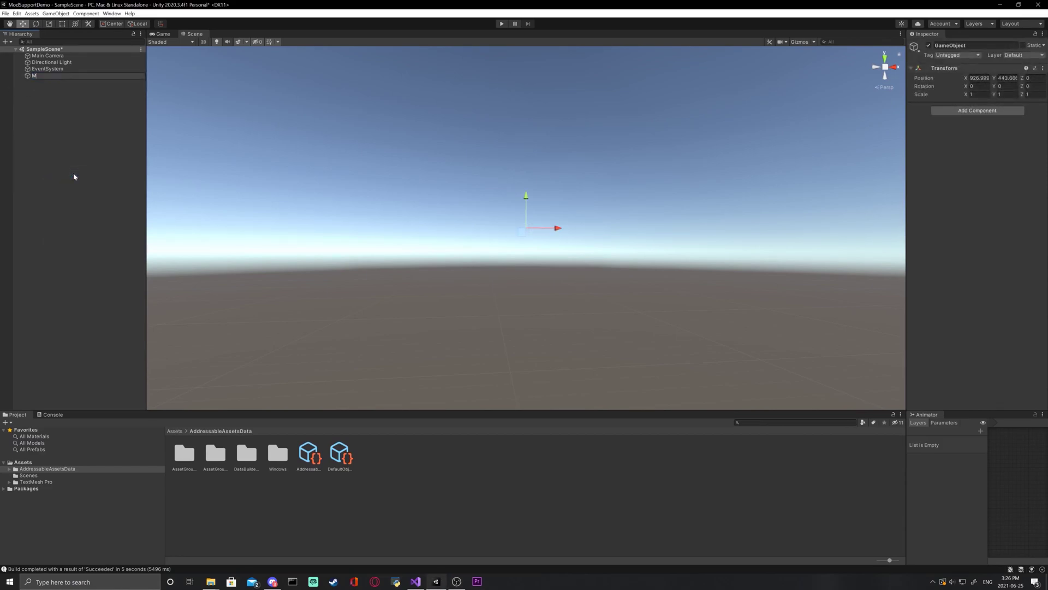
pyautogui.write('p')
pyautogui.press('BackSpace')
pyautogui.write('od&Lvl')
pyautogui.click(77, 110)
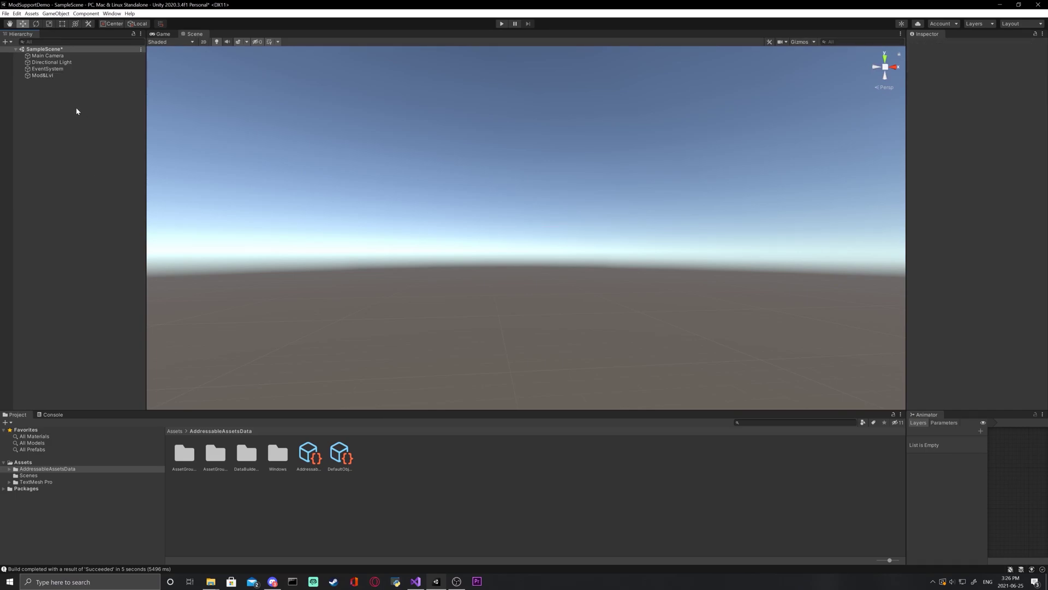
pyautogui.click(60, 76)
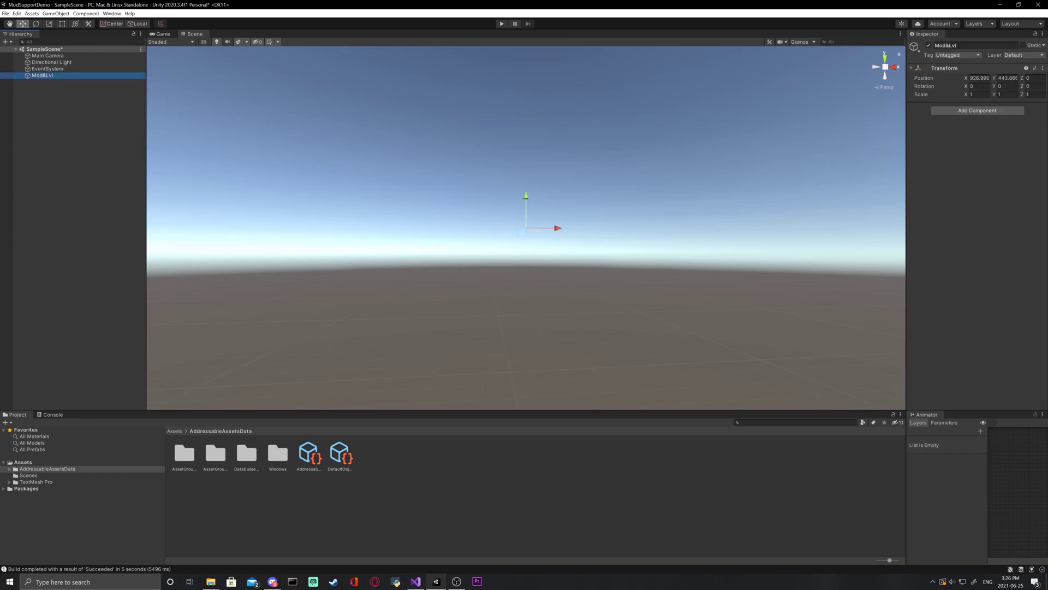
pyautogui.click(947, 109)
pyautogui.click(950, 141)
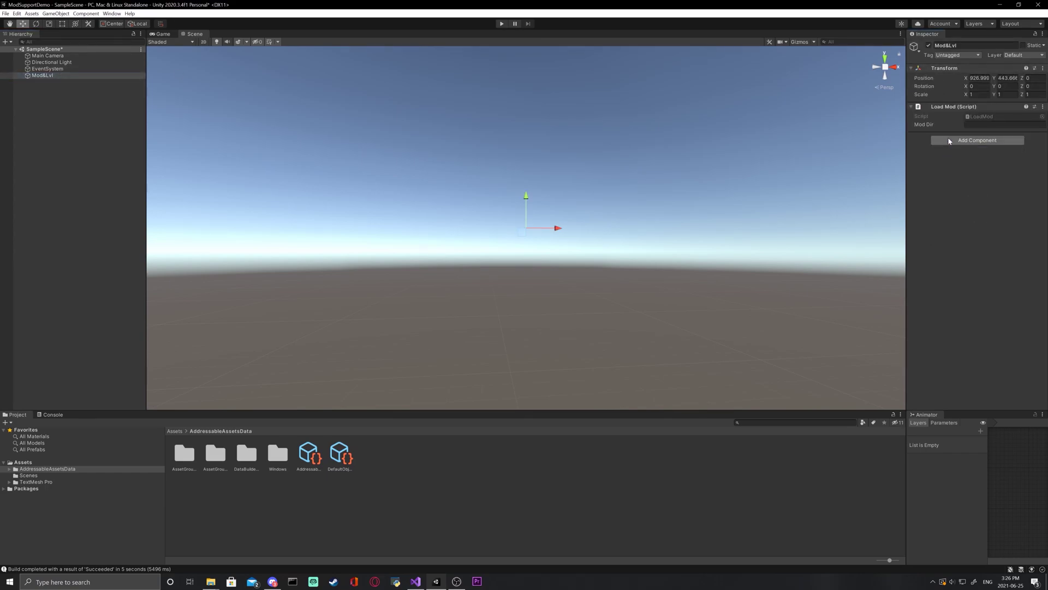
# Copy the C:\Mods folder's address from its File Explorer window.
pyautogui.click(209, 583)
pyautogui.click(252, 546)
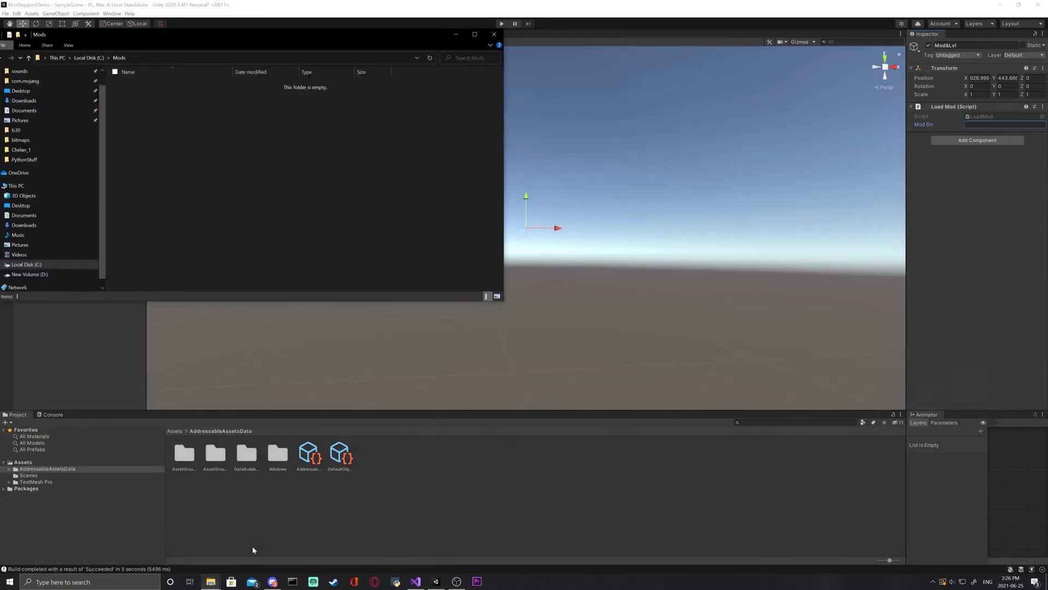
pyautogui.rightClick(120, 59)
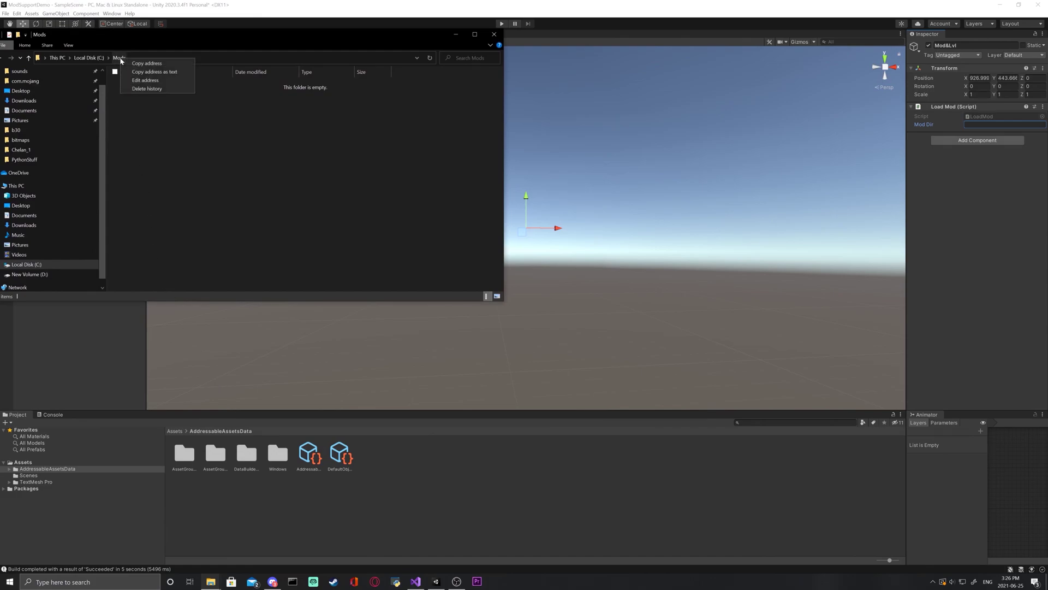
pyautogui.click(138, 64)
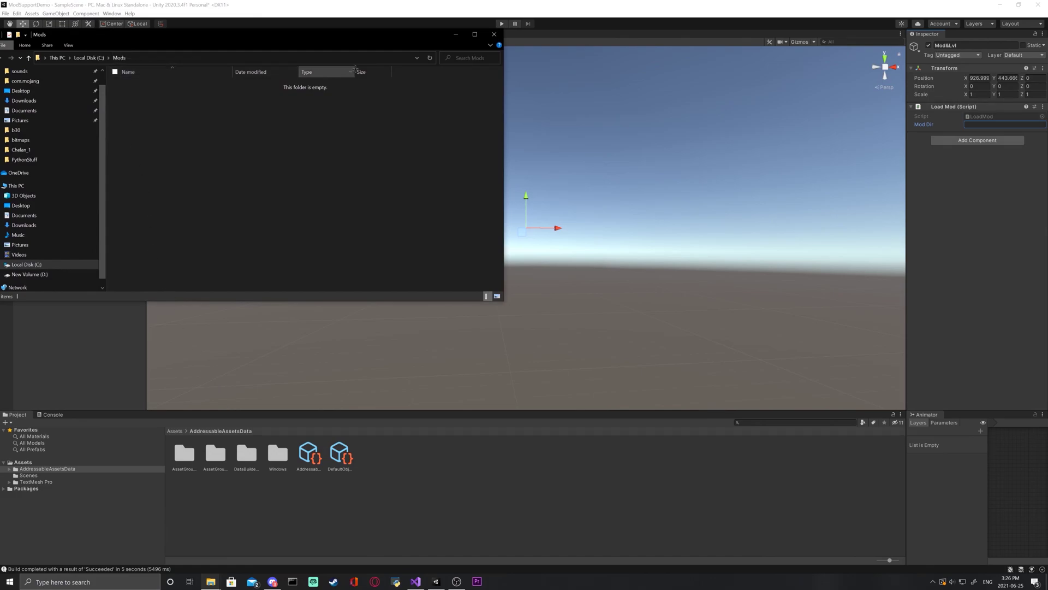
# Paste C:\Mods into the Load Mod component's Mod Dir field.
pyautogui.click(455, 35)
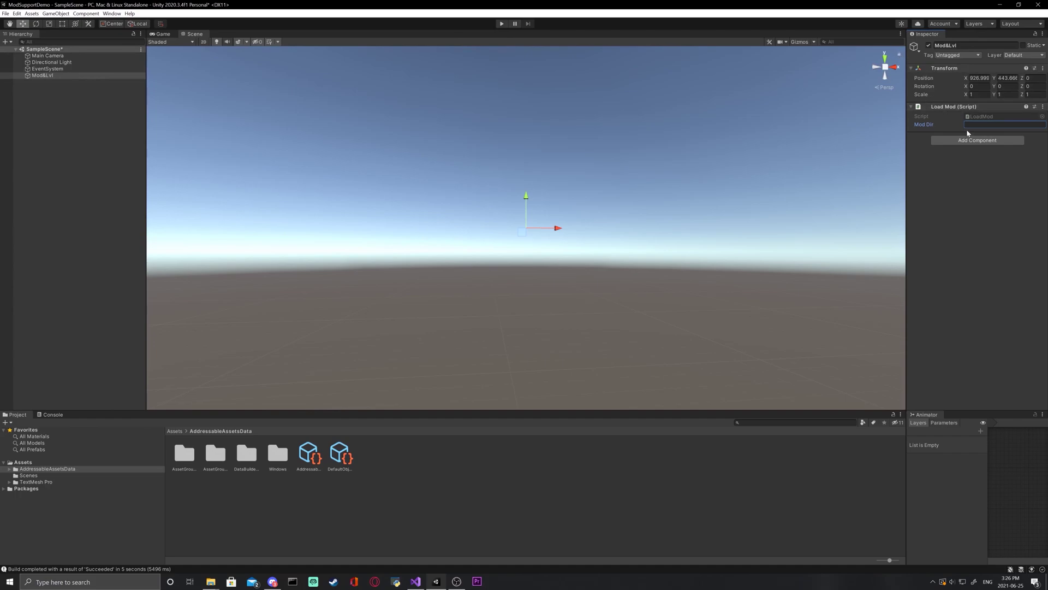
pyautogui.write('C:\\Mods')
pyautogui.press('Return')
# Reselect Mod&Lvl and bring up the Load Mod component's options menu.
pyautogui.click(31, 92)
pyautogui.rightClick(30, 89)
pyautogui.click(28, 83)
pyautogui.click(36, 76)
pyautogui.rightClick(938, 107)
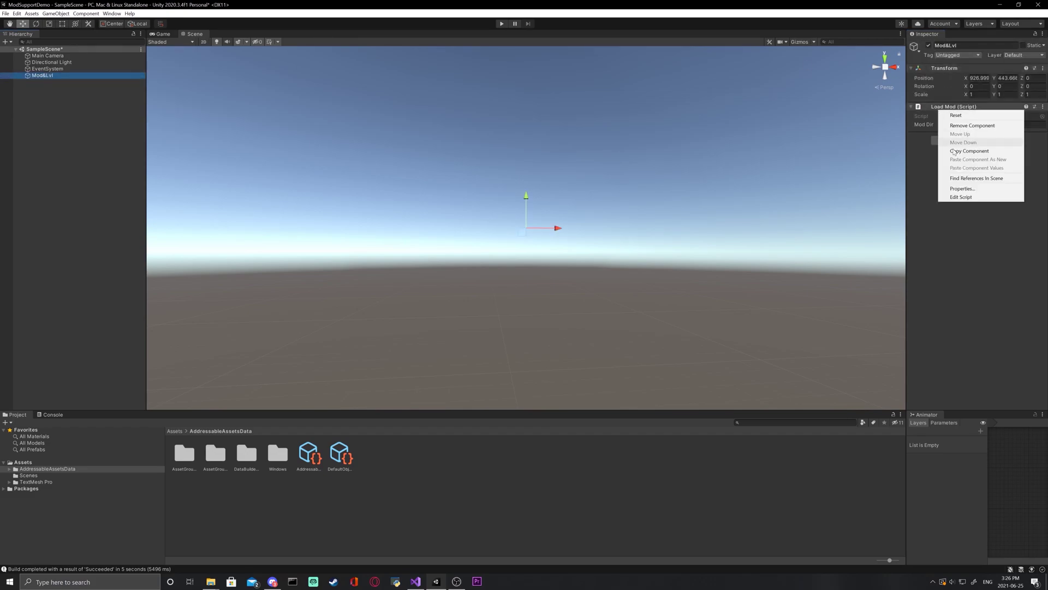
# Open LoadMod.cs in Visual Studio and highlight the openMod and OnCompleted methods.
pyautogui.click(955, 197)
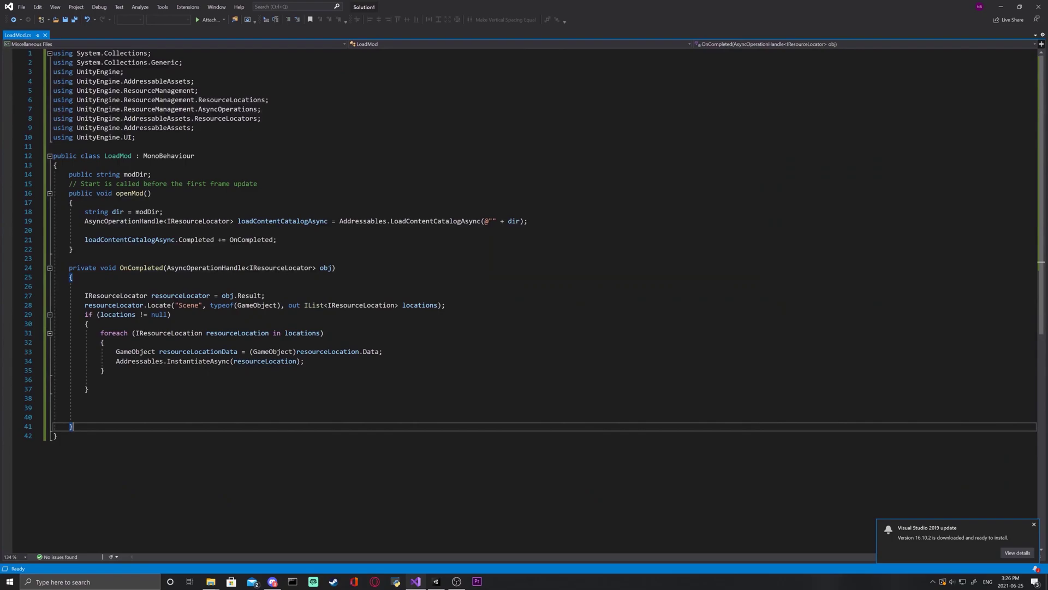
pyautogui.click(152, 174)
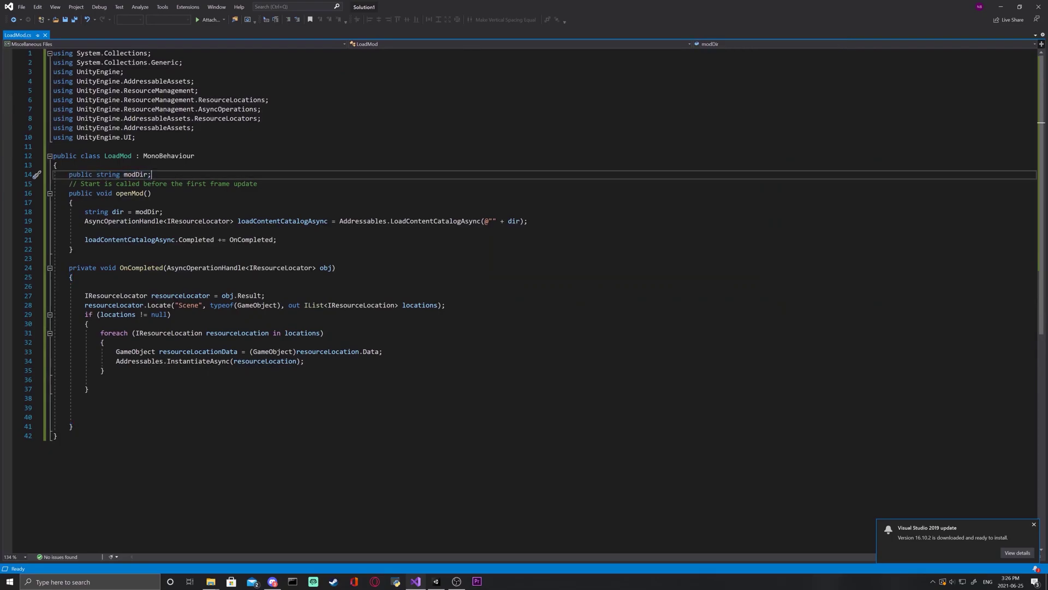
pyautogui.moveTo(68, 193); pyautogui.dragTo(73, 249)
pyautogui.click(73, 249)
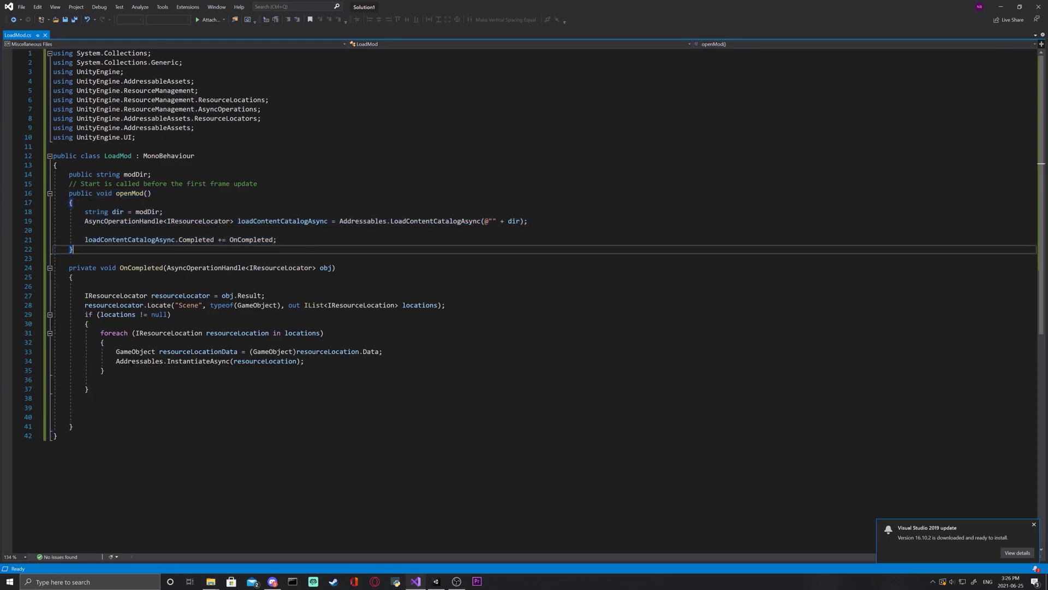
pyautogui.moveTo(85, 296); pyautogui.dragTo(88, 389)
pyautogui.click(89, 389)
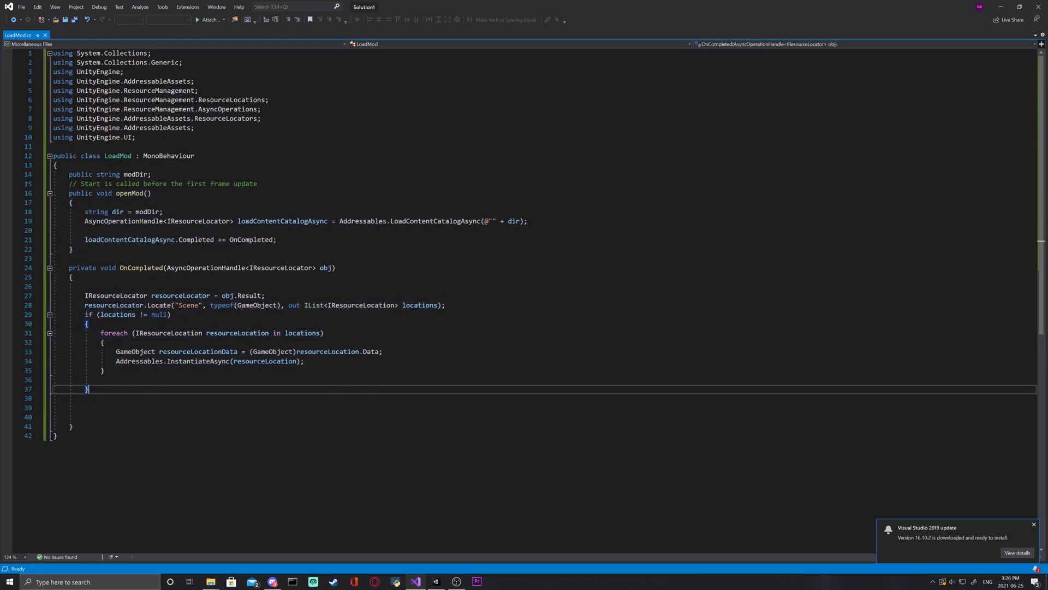
# Add a Button - TextMeshPro UI element to the scene and select it.
pyautogui.click(436, 581)
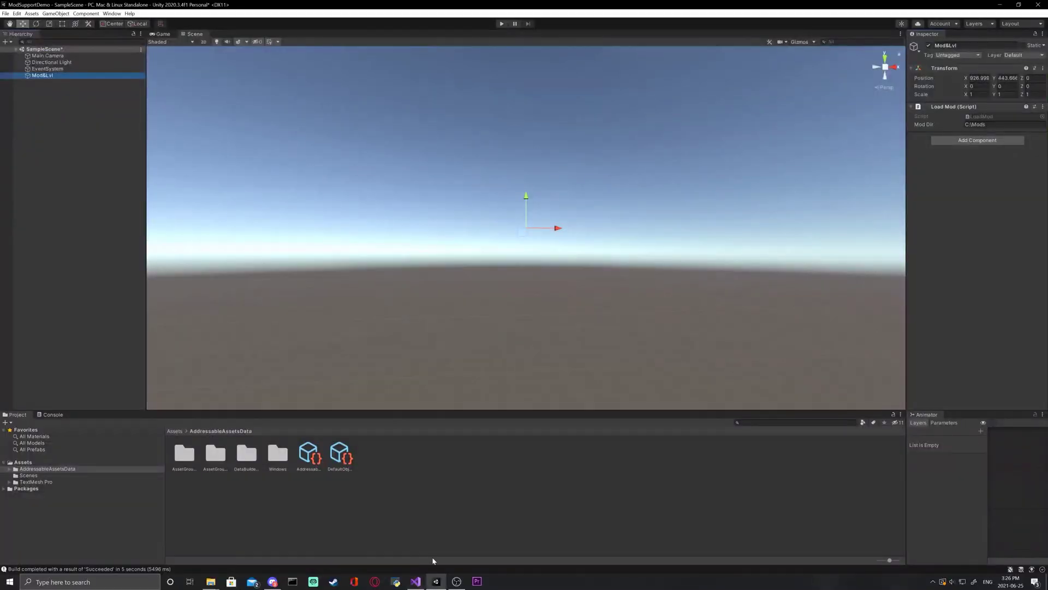
pyautogui.rightClick(34, 82)
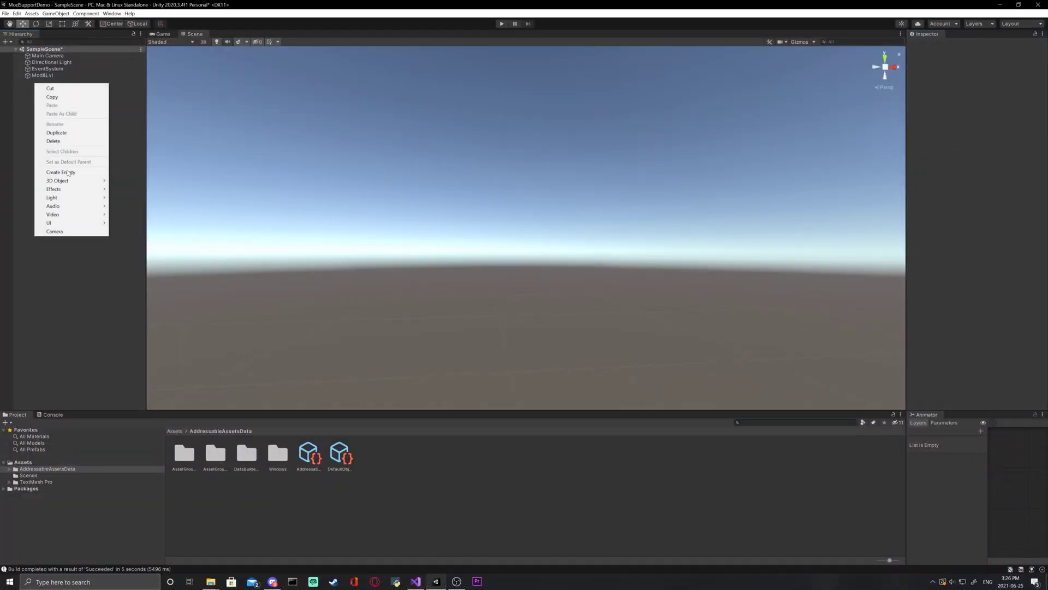
pyautogui.moveTo(86, 224)
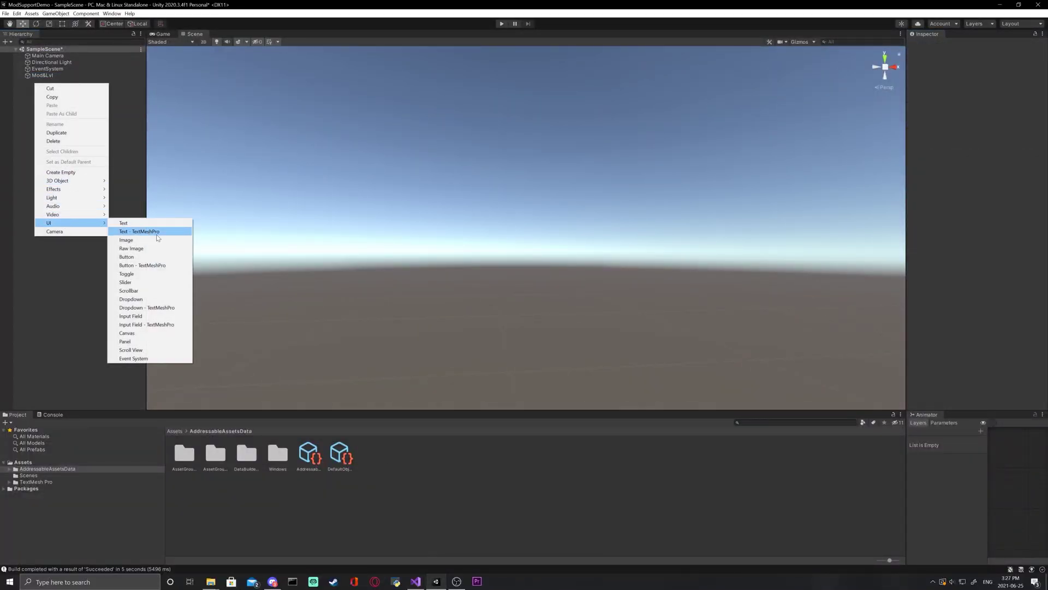
pyautogui.click(147, 266)
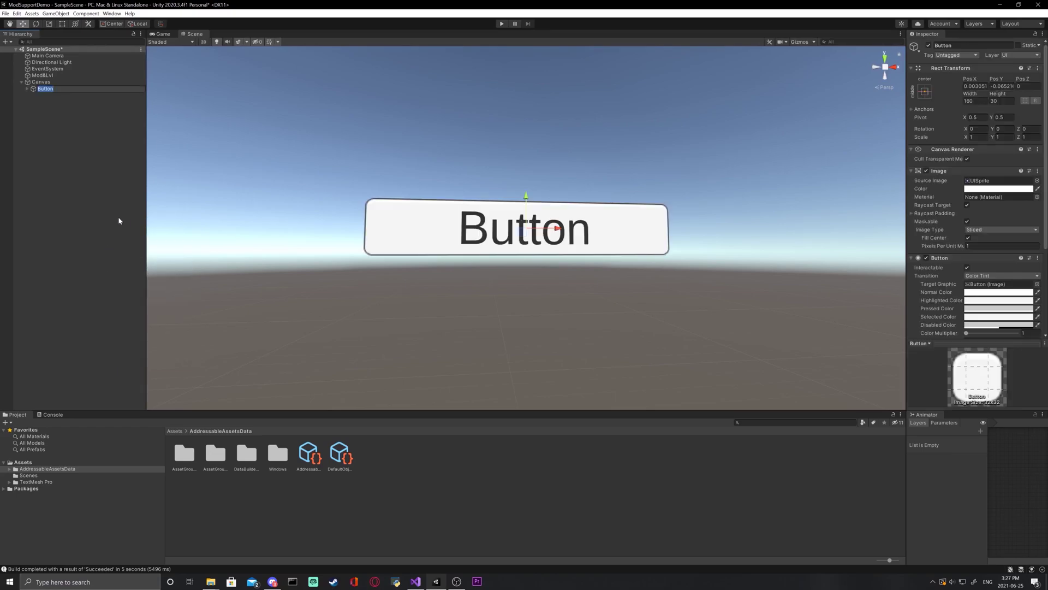
pyautogui.click(76, 122)
pyautogui.click(45, 89)
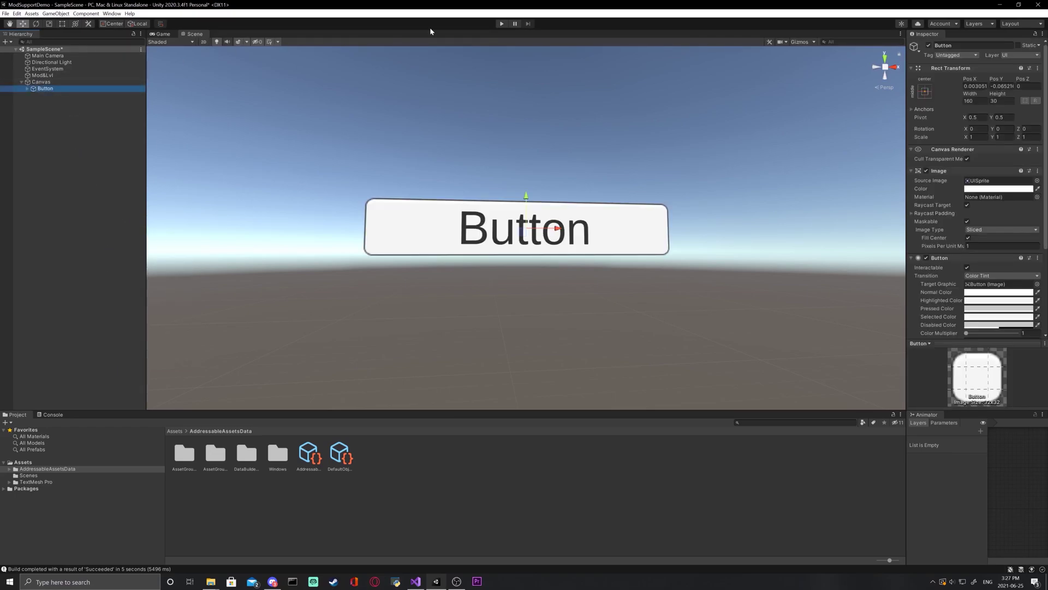
# Add an On Click entry targeting Mod&Lvl that calls LoadMod.openMod().
pyautogui.scroll(-5, 941, 137)
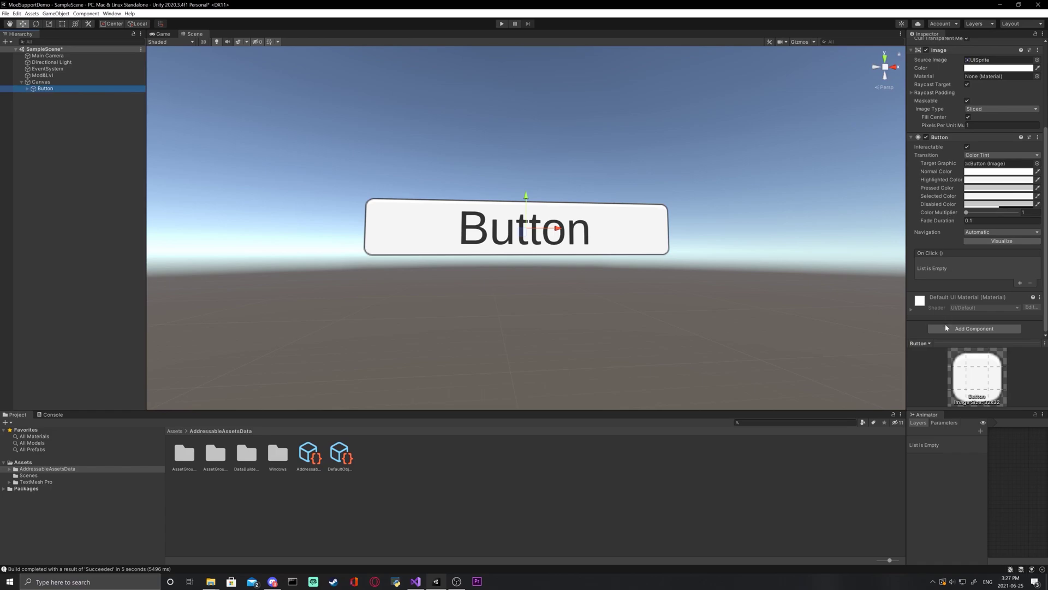
pyautogui.click(1019, 283)
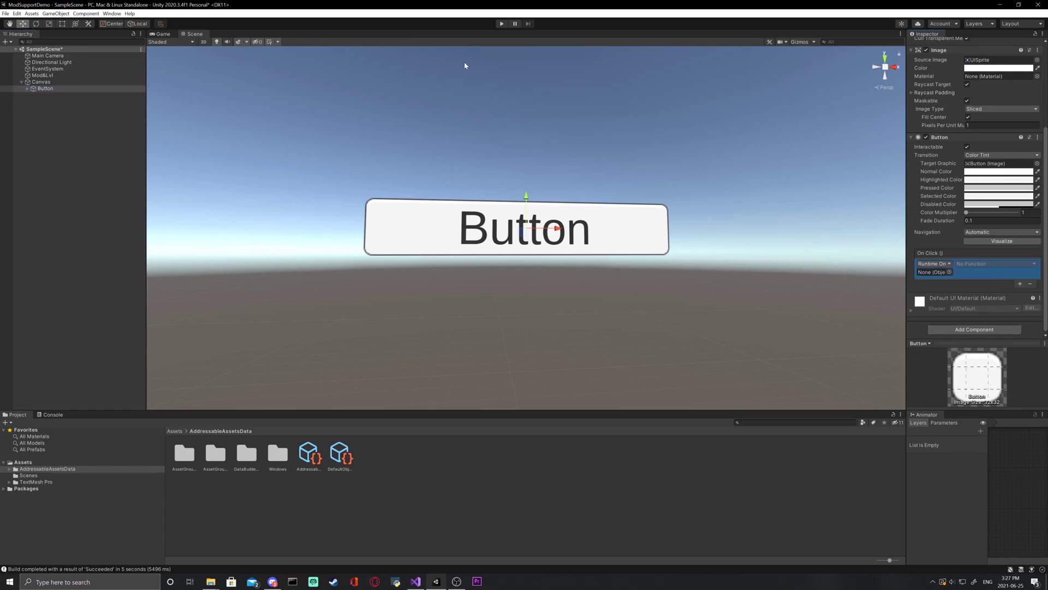
pyautogui.moveTo(45, 88); pyautogui.dragTo(933, 273)
pyautogui.click(977, 264)
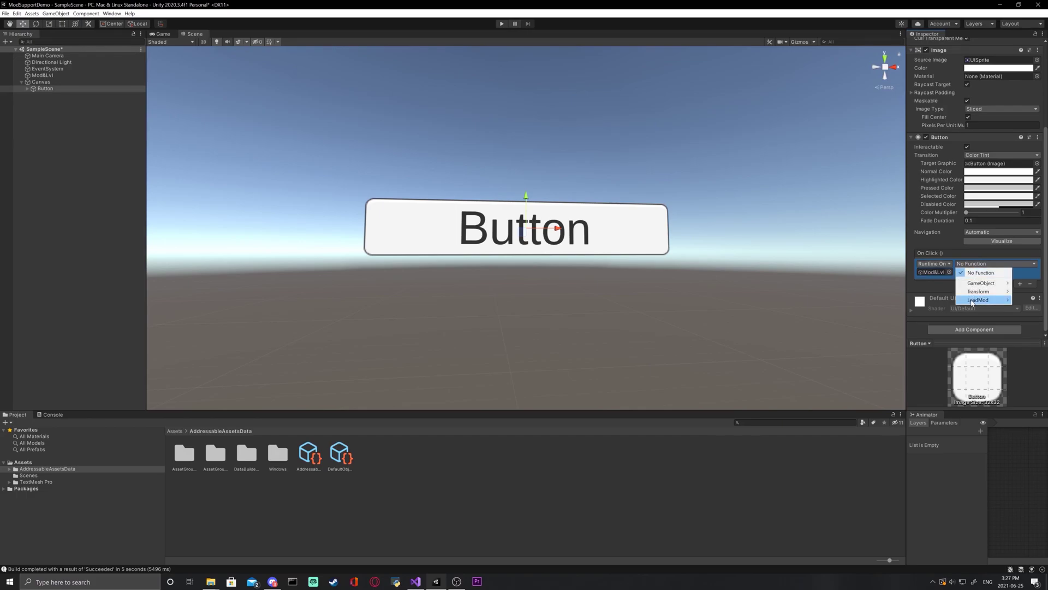
pyautogui.moveTo(973, 300)
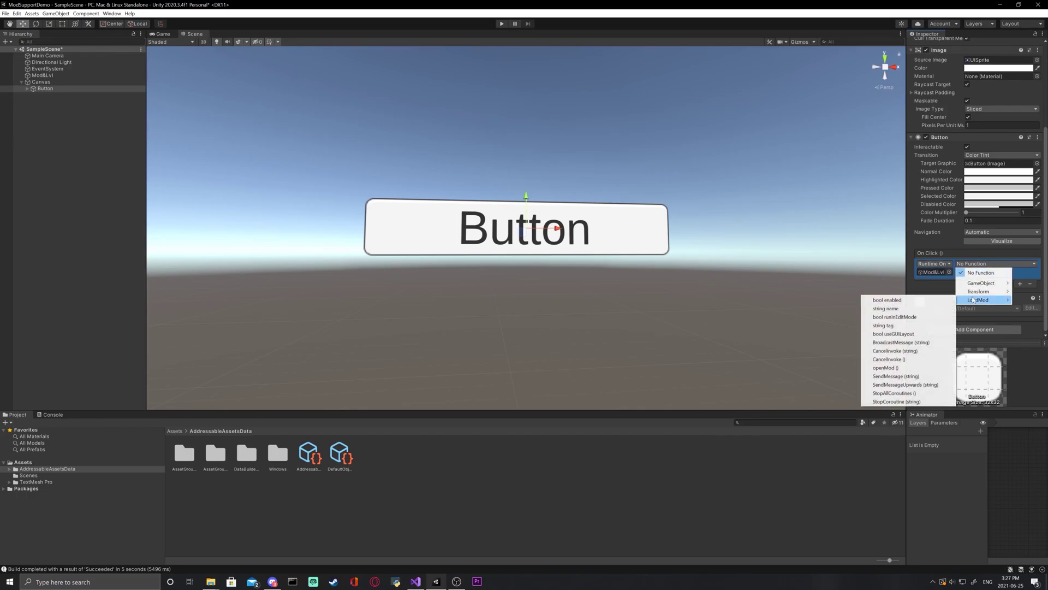
pyautogui.click(889, 367)
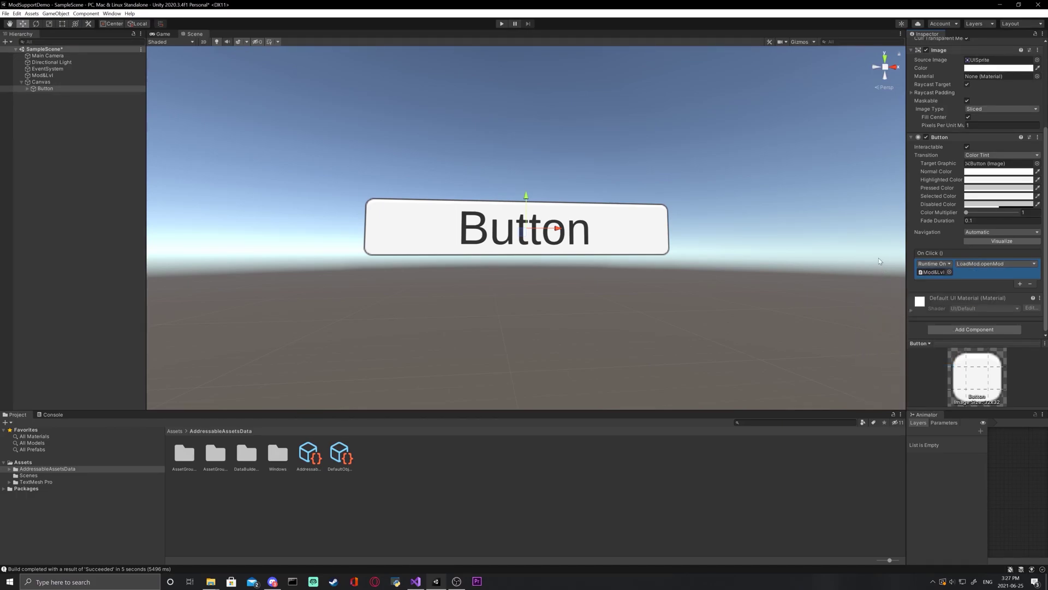
pyautogui.click(111, 14)
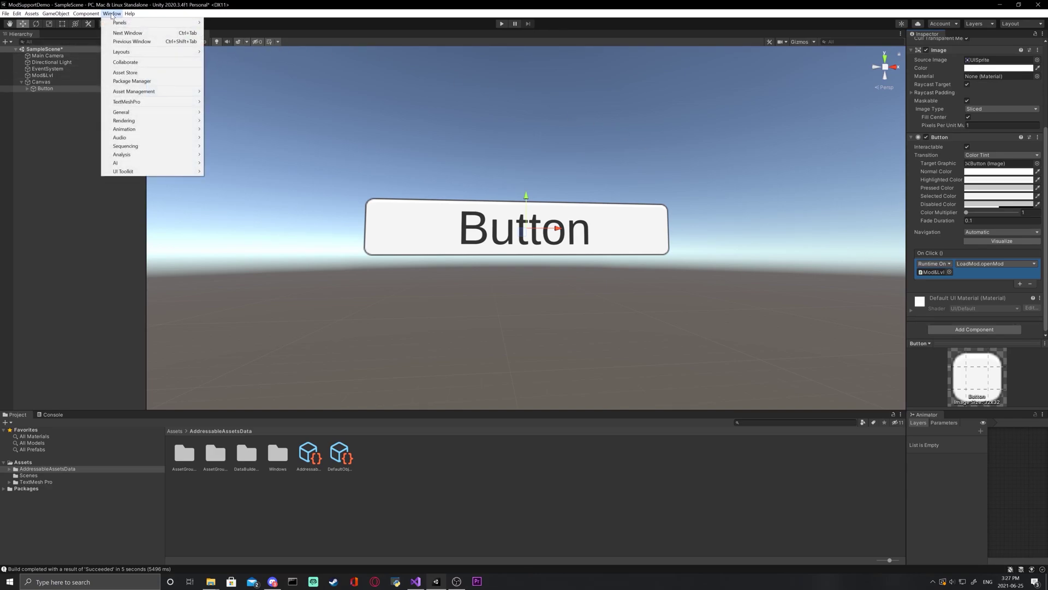
pyautogui.moveTo(143, 92)
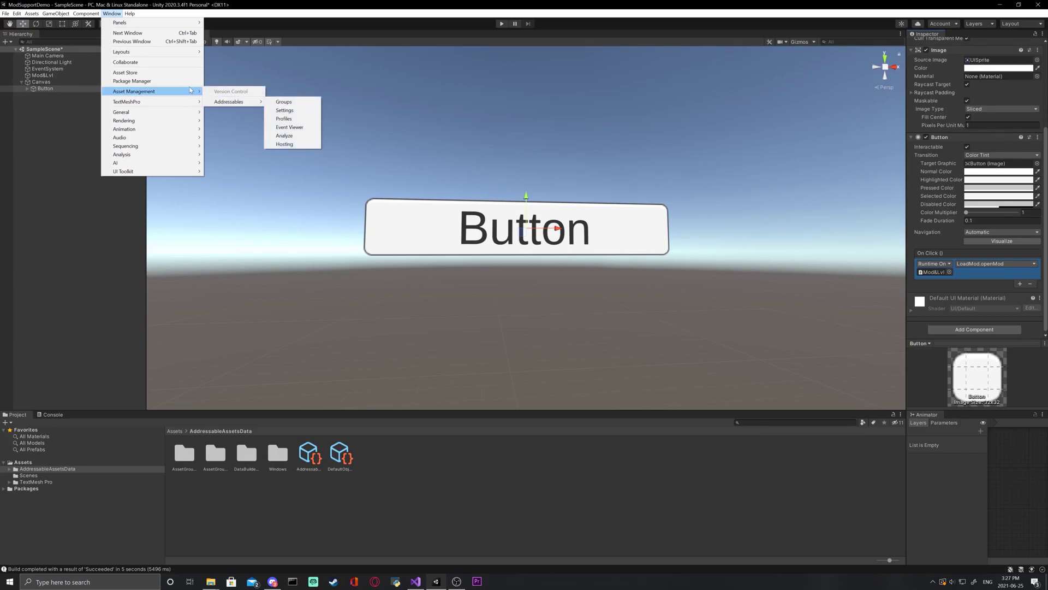
pyautogui.click(139, 81)
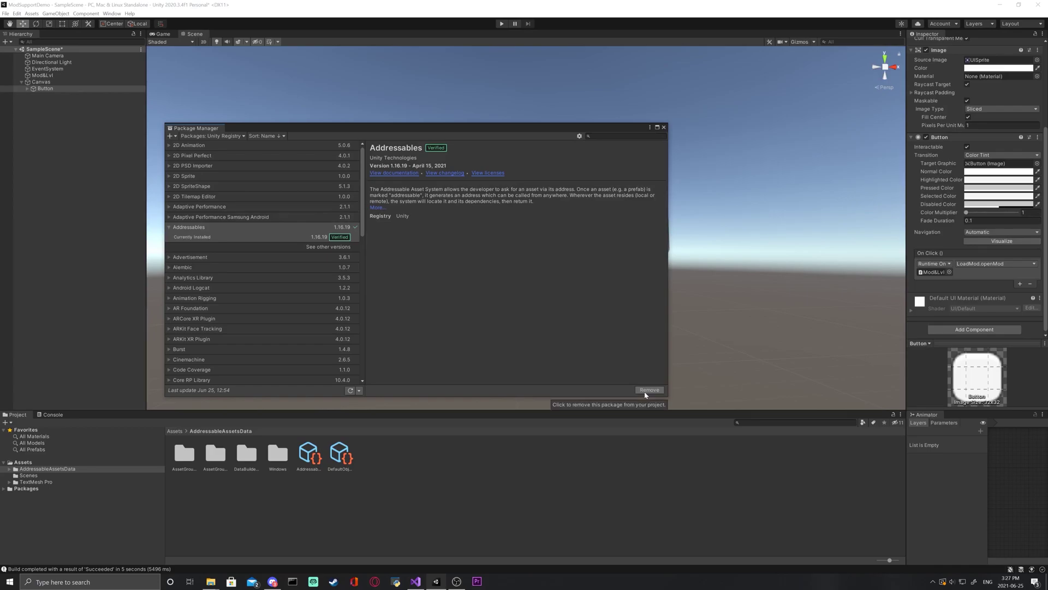
# Open Addressables Settings and leave Build Remote Catalog enabled.
pyautogui.click(664, 127)
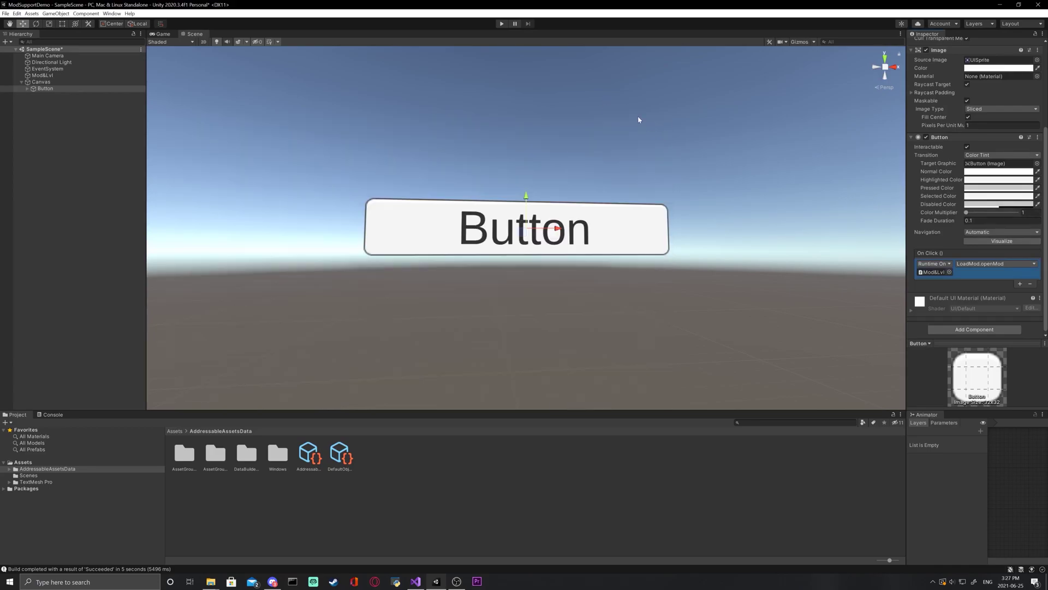
pyautogui.click(112, 13)
pyautogui.moveTo(175, 91)
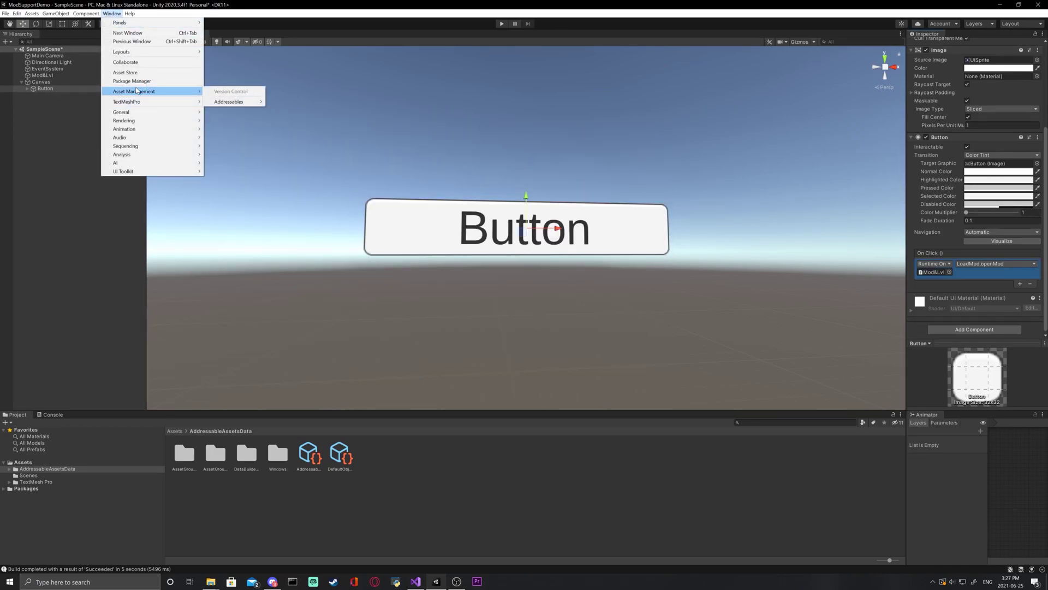
pyautogui.moveTo(217, 105)
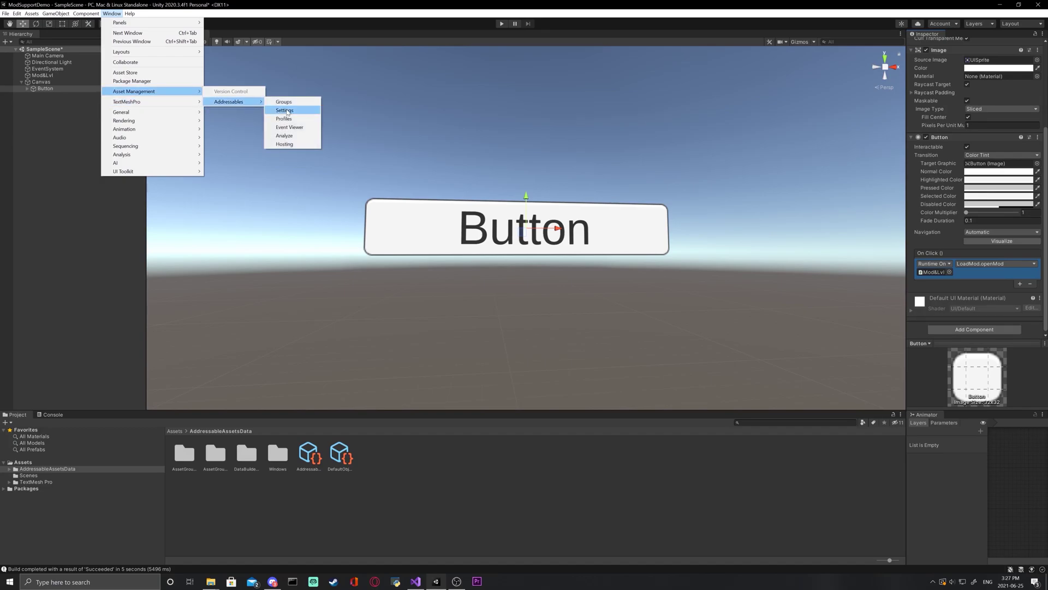
pyautogui.click(286, 110)
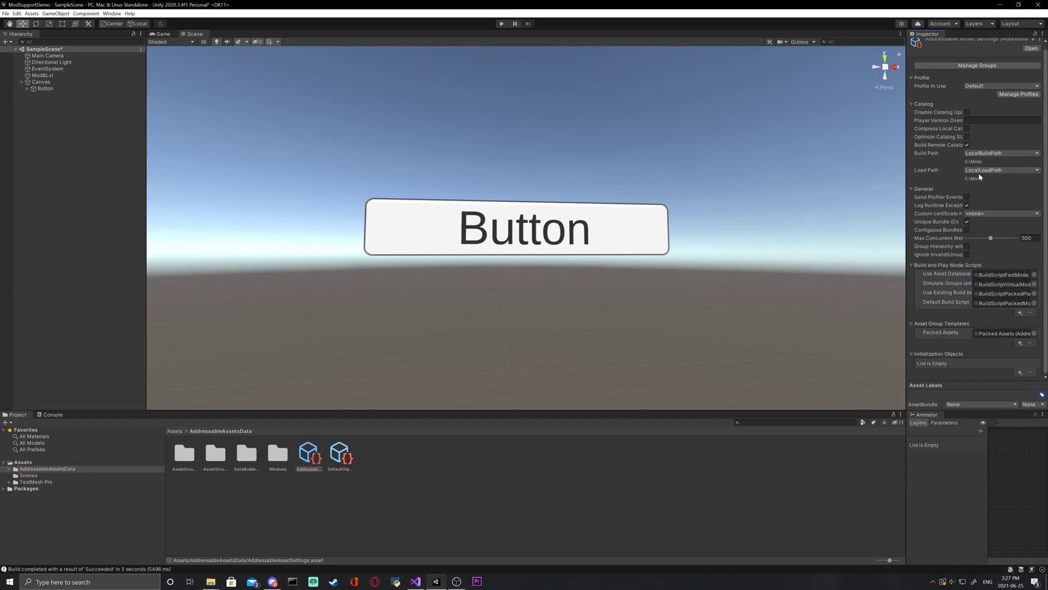
pyautogui.click(966, 145)
pyautogui.click(964, 146)
# Open Addressables Profiles, verify the local paths read C:\Mods, and view the empty Mods folder.
pyautogui.click(112, 14)
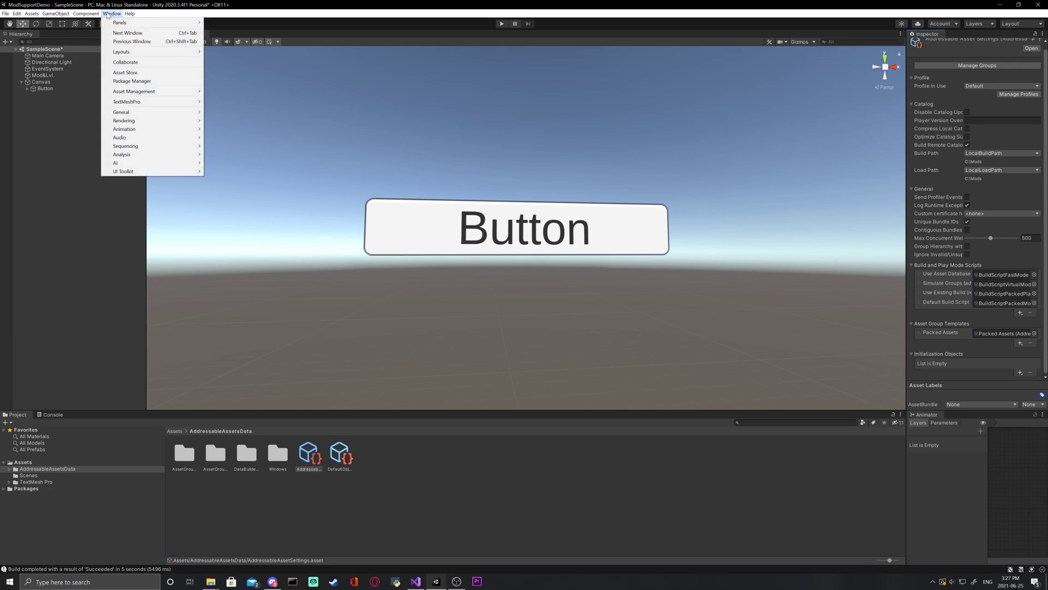
pyautogui.moveTo(142, 92)
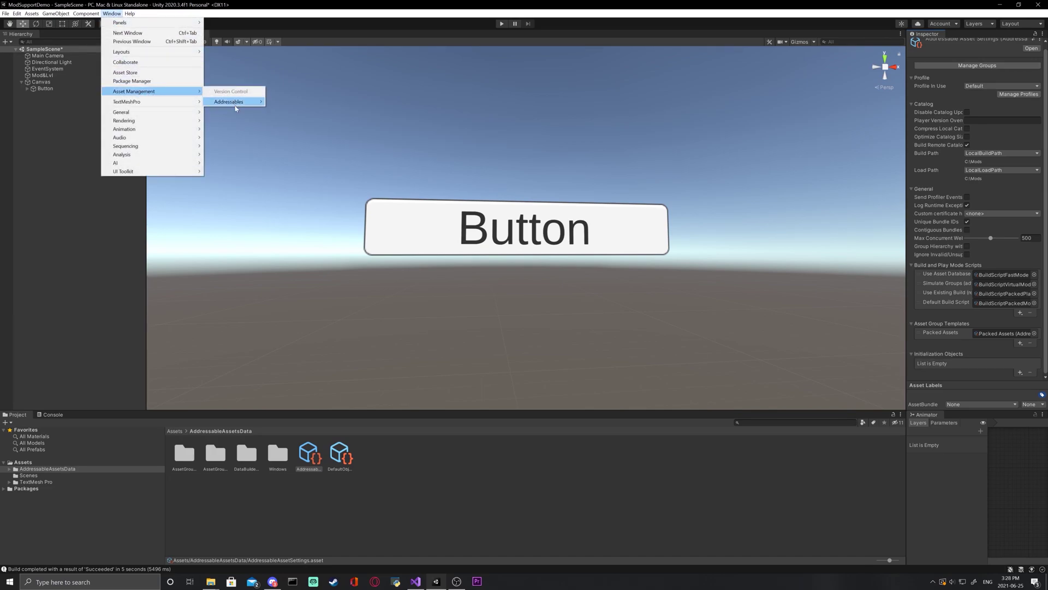
pyautogui.moveTo(236, 107)
pyautogui.click(284, 119)
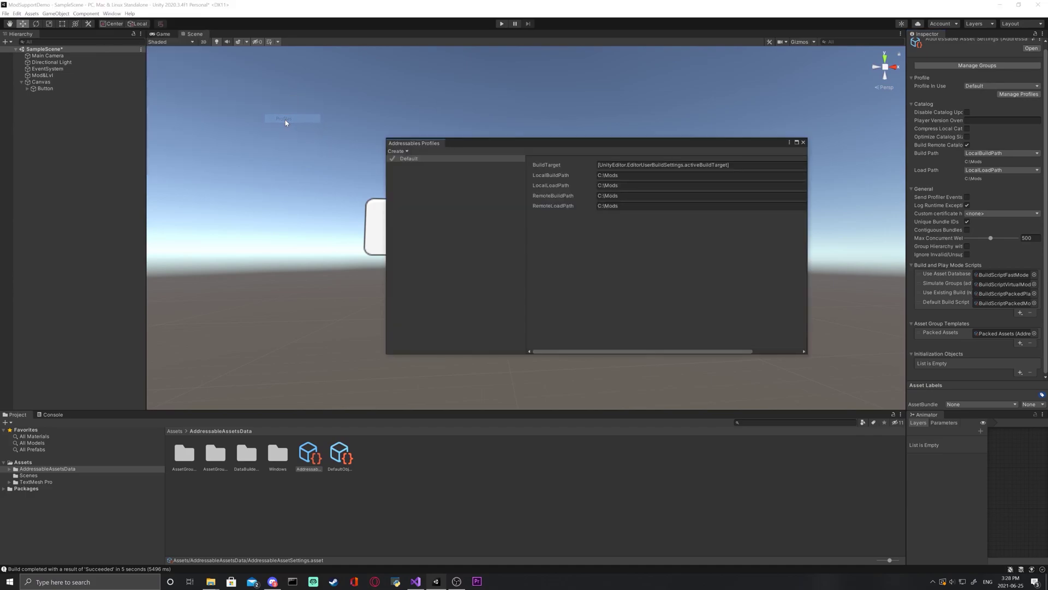
pyautogui.click(578, 175)
pyautogui.click(626, 185)
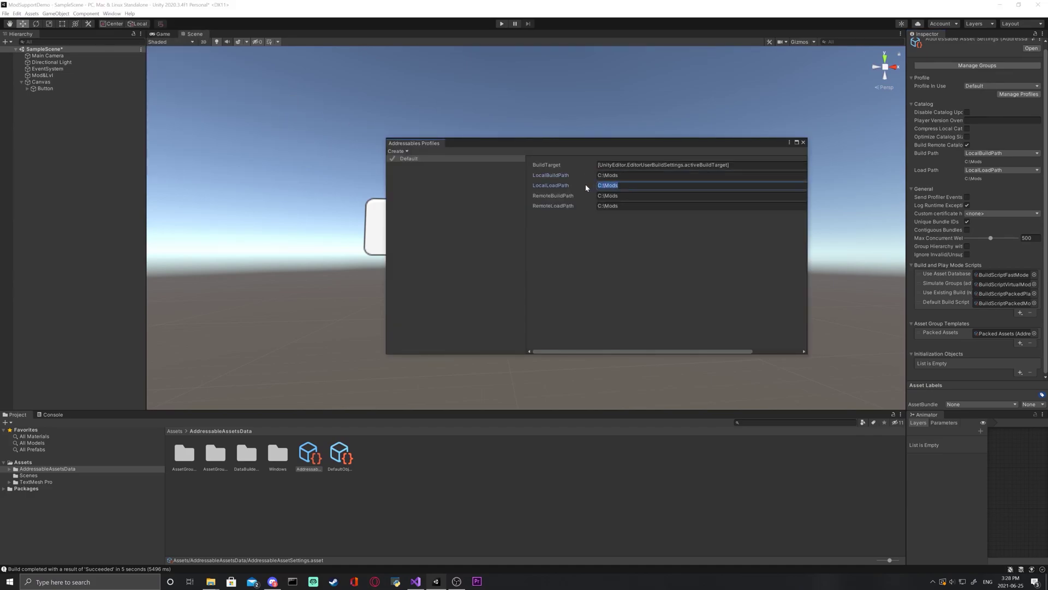
pyautogui.click(211, 582)
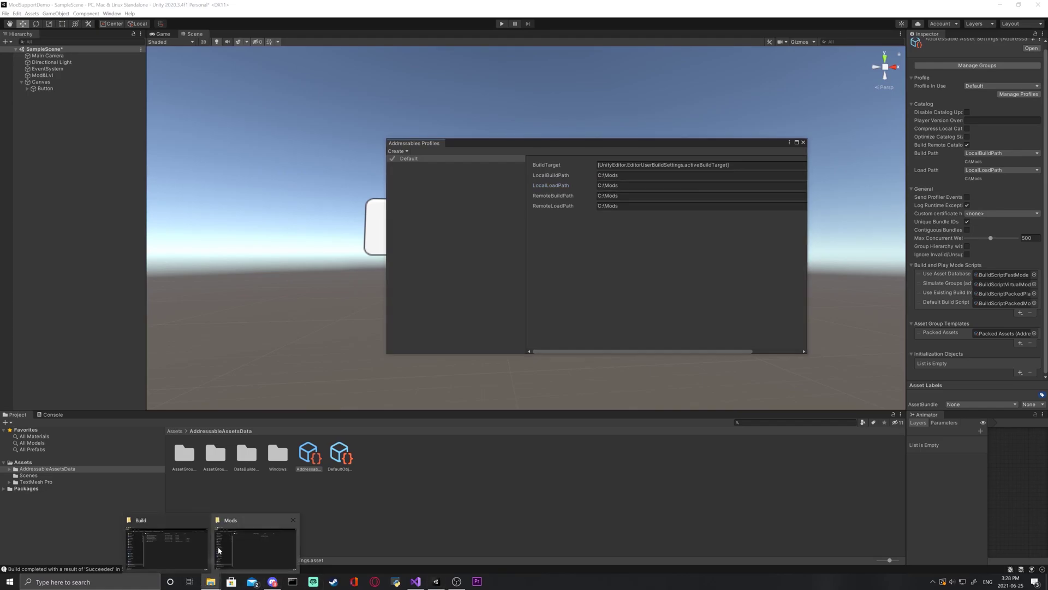
pyautogui.click(219, 545)
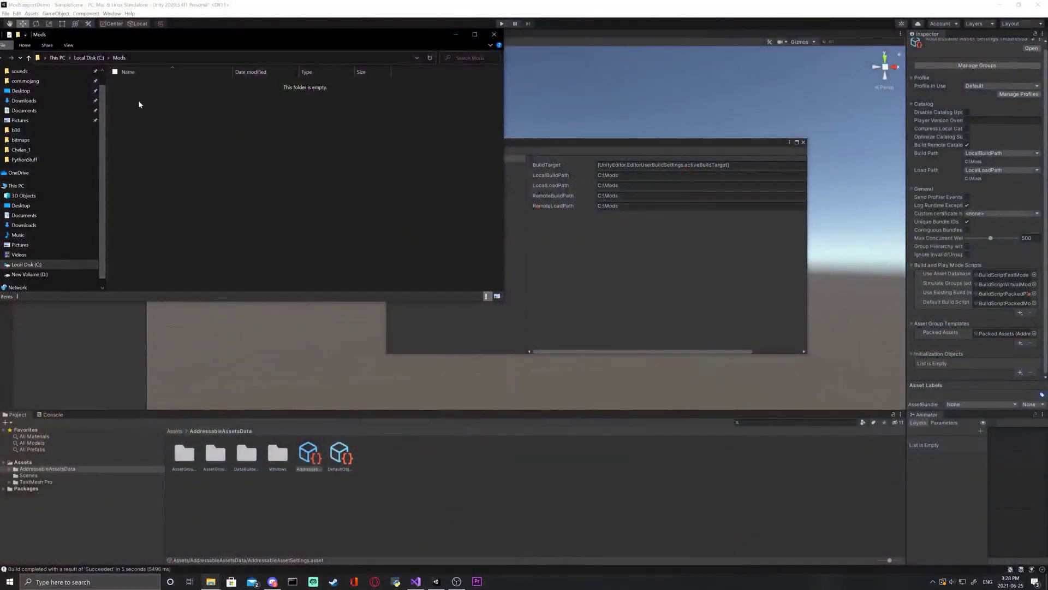
# Recheck LocalLoadPath, close Addressables Profiles, and head to Window > Asset Management > Addressables.
pyautogui.click(665, 264)
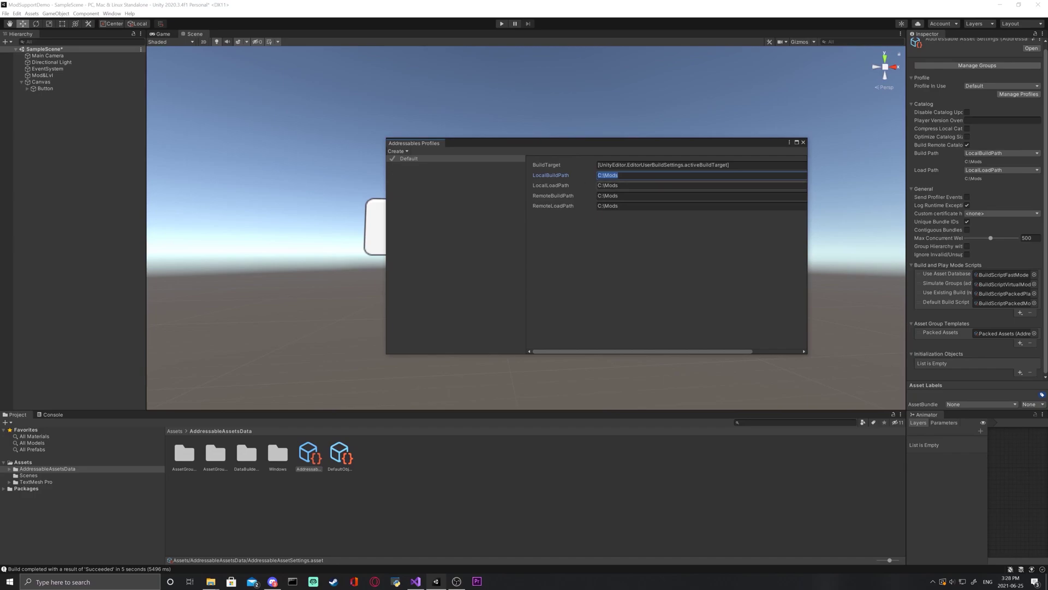
pyautogui.click(608, 185)
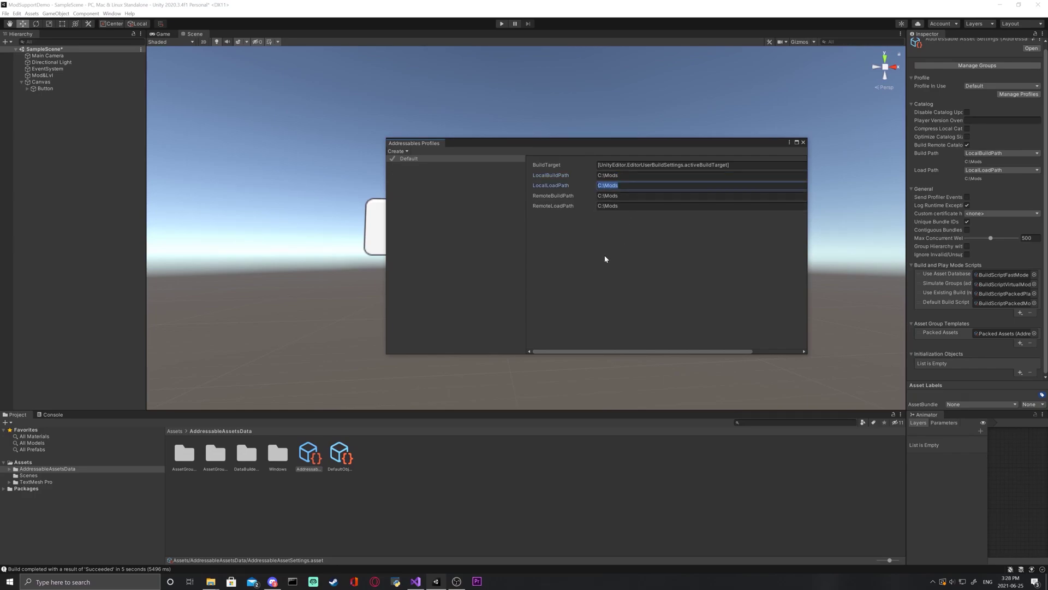
pyautogui.click(804, 142)
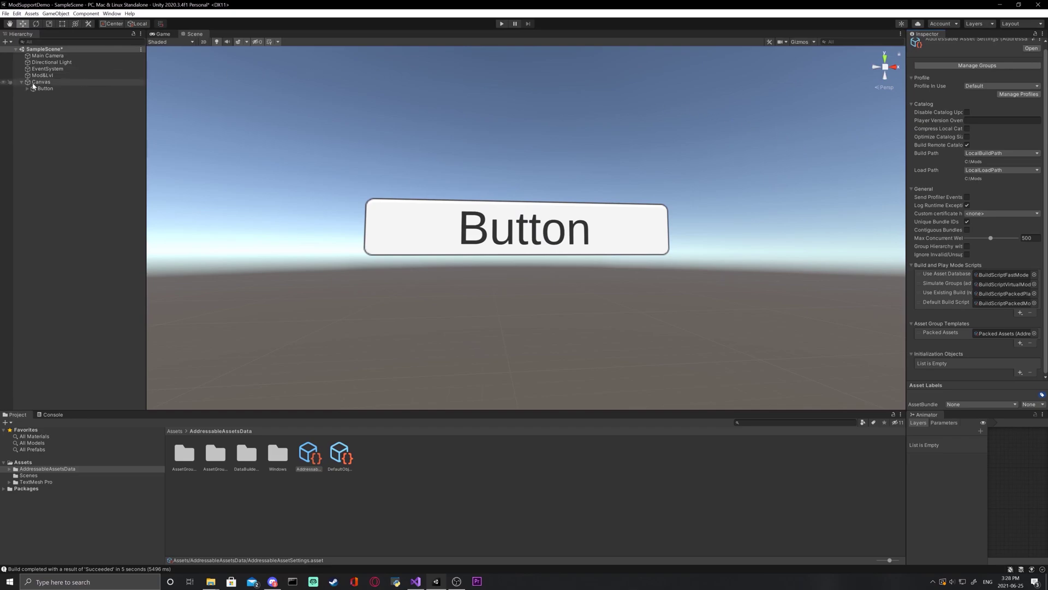
pyautogui.click(112, 13)
pyautogui.moveTo(134, 91)
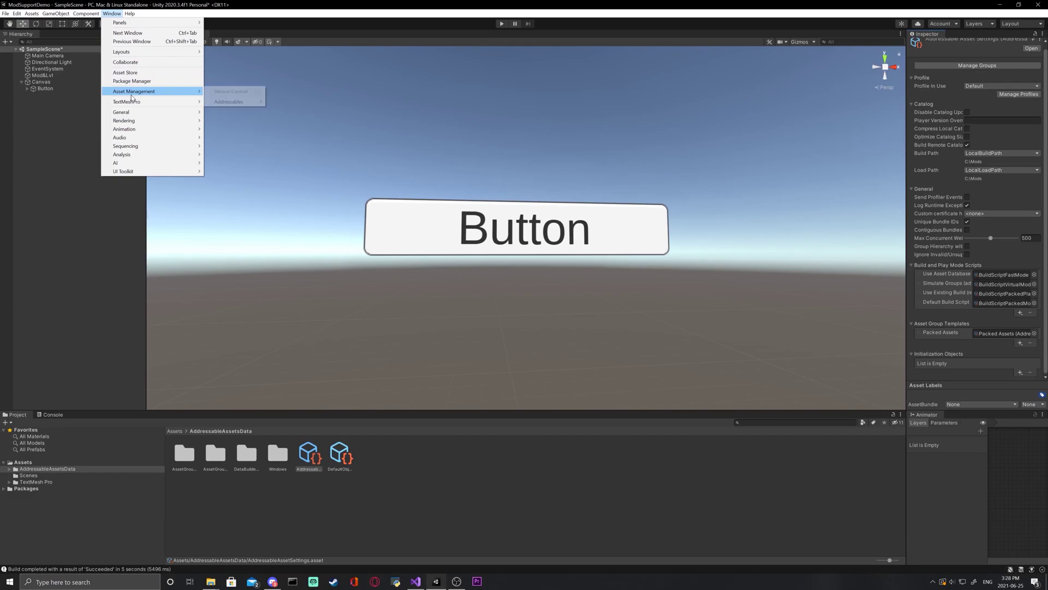
pyautogui.moveTo(220, 102)
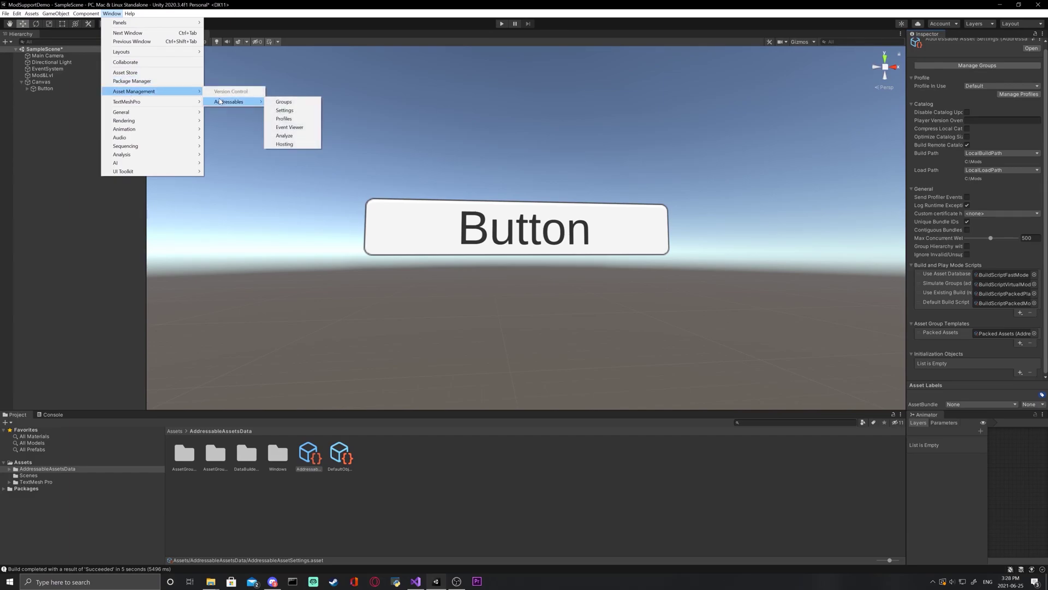
# In Addressables Groups, drag the Mod prefab into the Default Local Group.
pyautogui.click(276, 102)
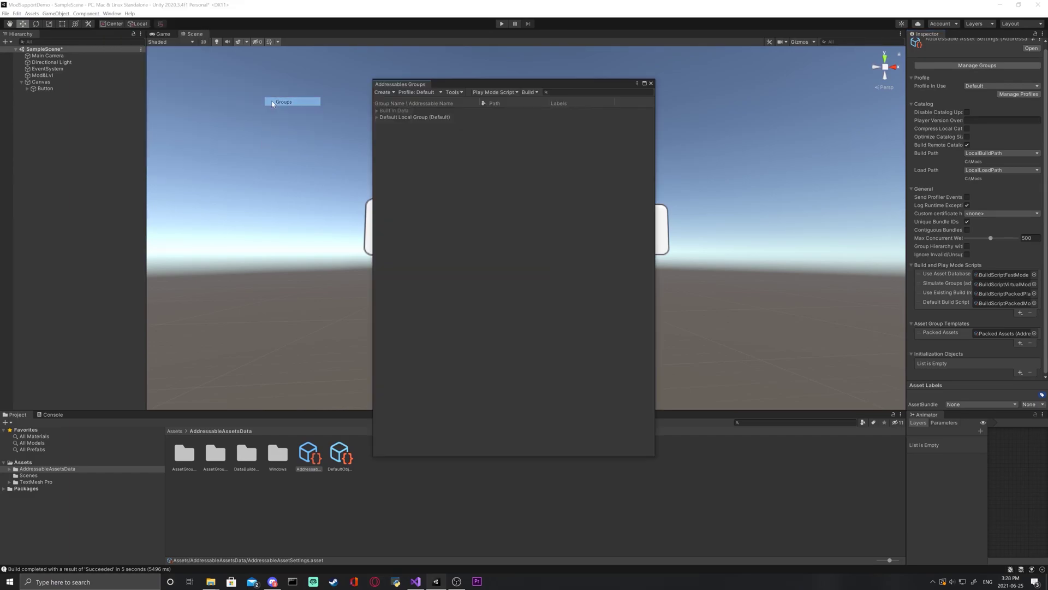
pyautogui.click(392, 117)
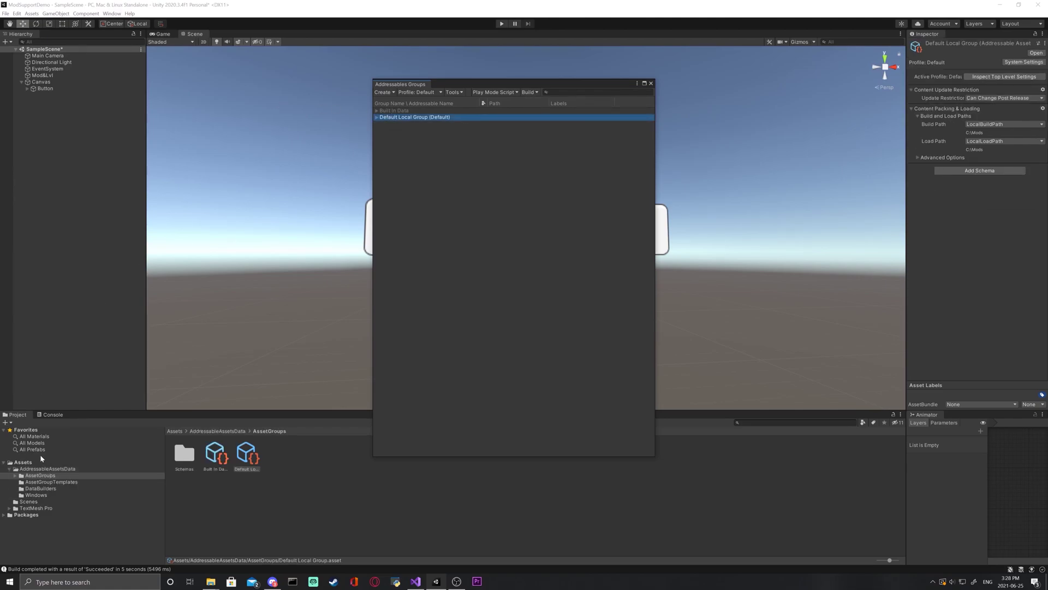
pyautogui.click(23, 462)
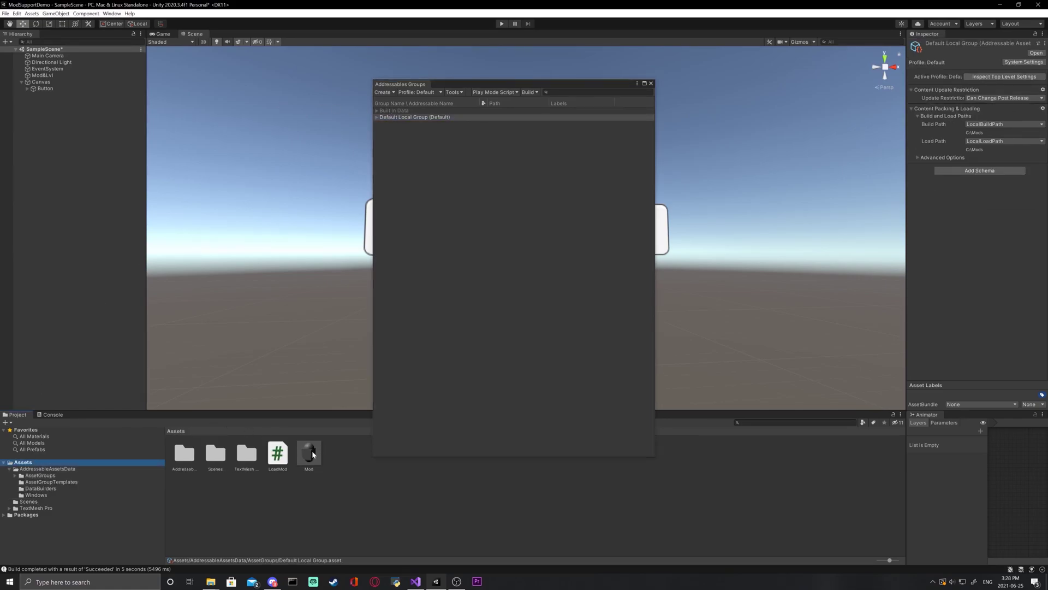
pyautogui.moveTo(309, 453); pyautogui.dragTo(450, 121)
# Review the Assets/Mod.prefab entry's labels in Manage Labels, then close the Groups window.
pyautogui.click(435, 126)
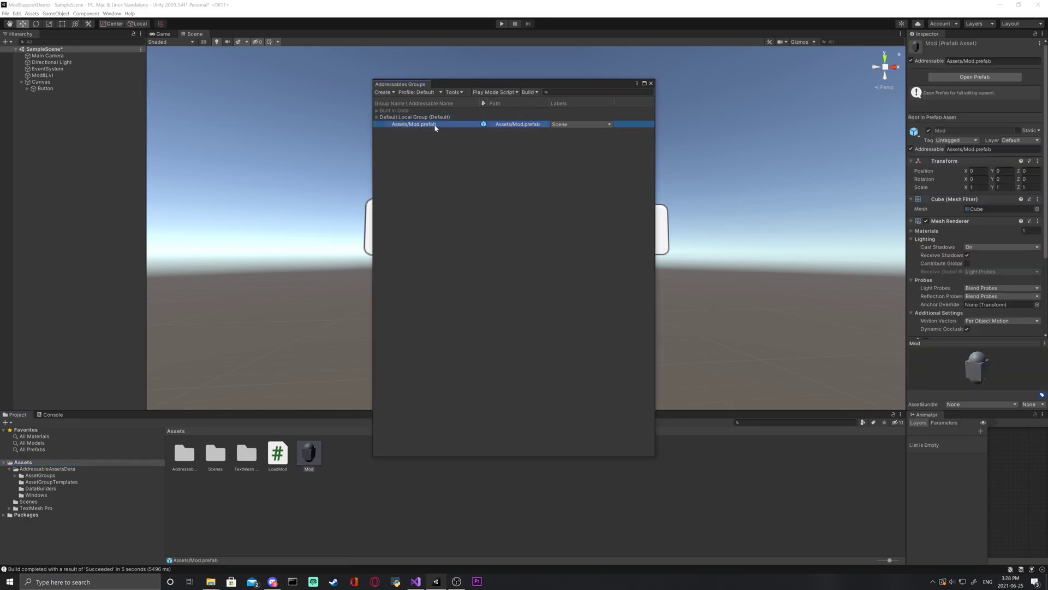
pyautogui.click(593, 126)
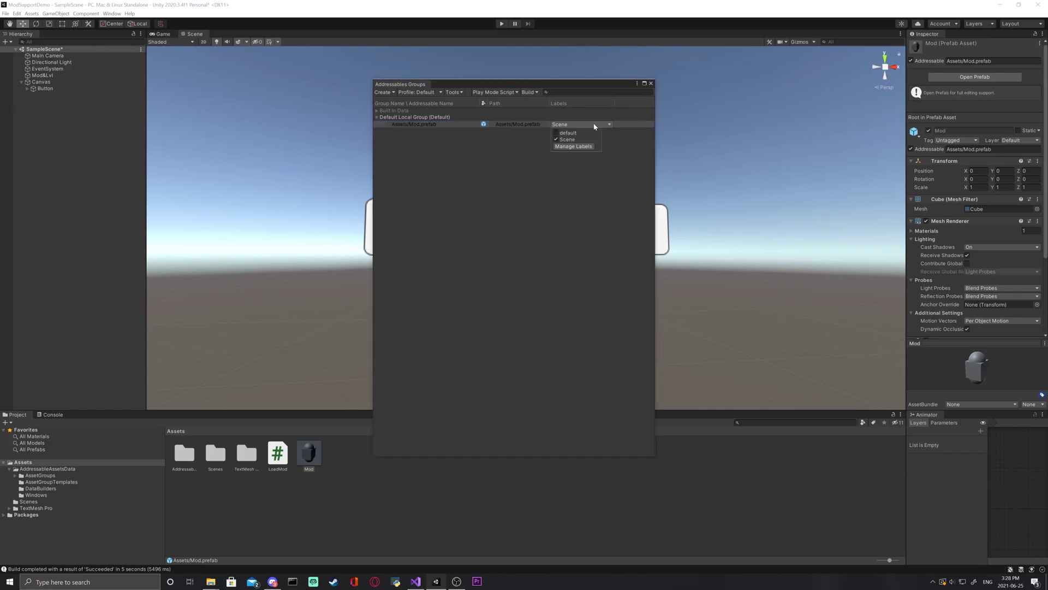
pyautogui.click(571, 146)
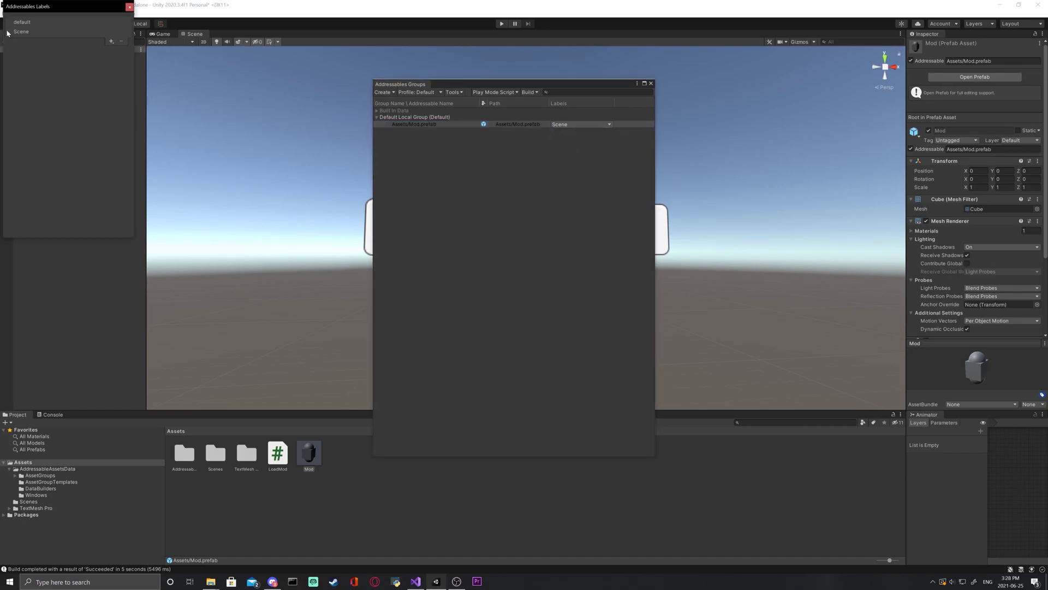
pyautogui.click(129, 6)
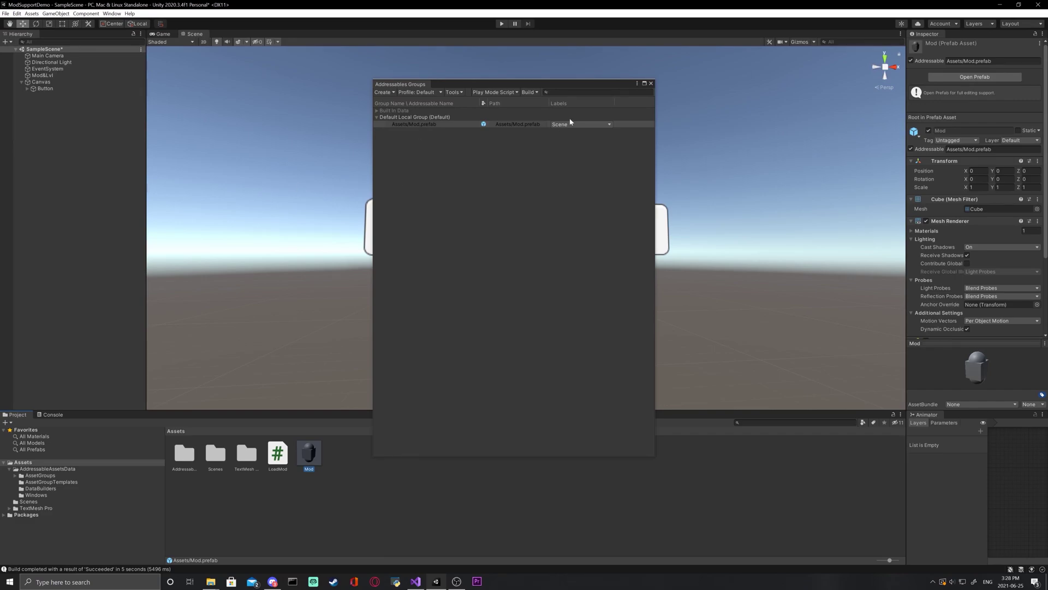
pyautogui.click(651, 83)
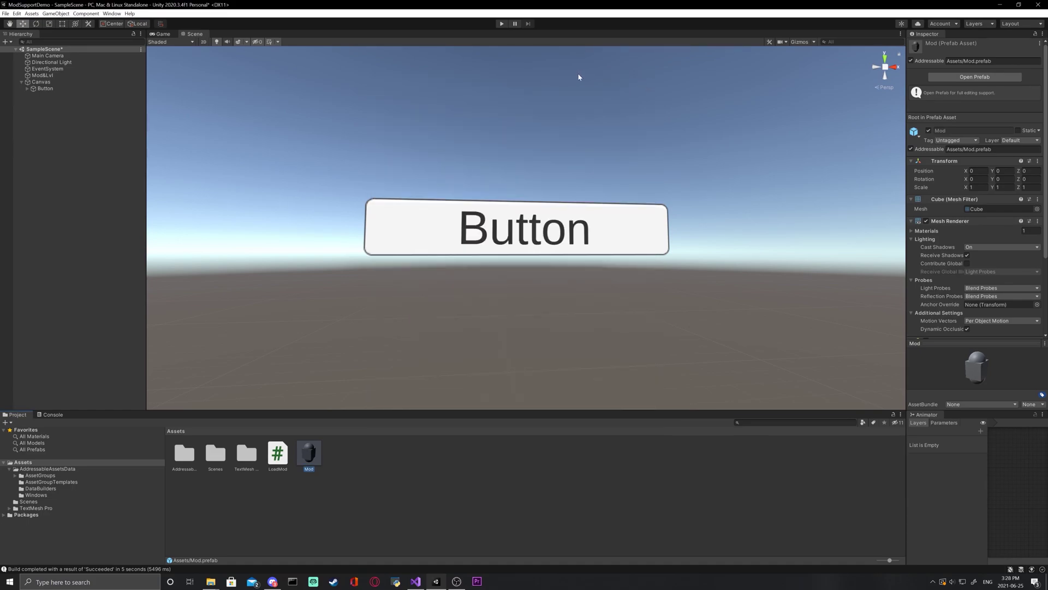
# Append \Mod.json to Mod&Lvl's Mod Dir so it reads C:\Mods\Mod.json.
pyautogui.click(59, 76)
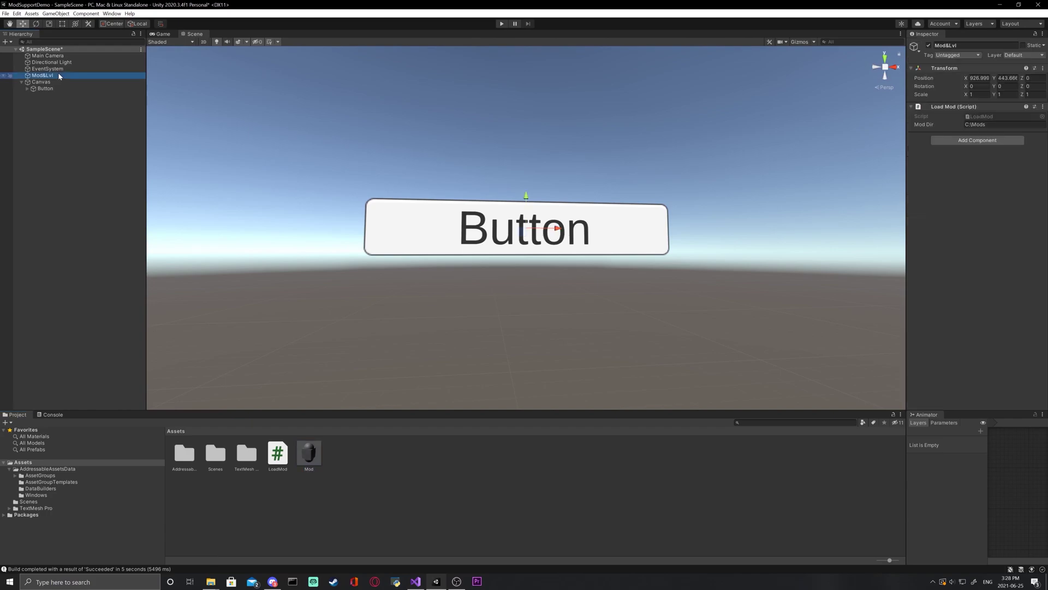
pyautogui.click(1010, 125)
pyautogui.write('\\Mod.json')
pyautogui.press('BackSpace')
pyautogui.press('Return')
# Save SampleScene and run Build > New Build > Default Build Script from Addressables Groups.
pyautogui.click(108, 13)
pyautogui.moveTo(137, 91)
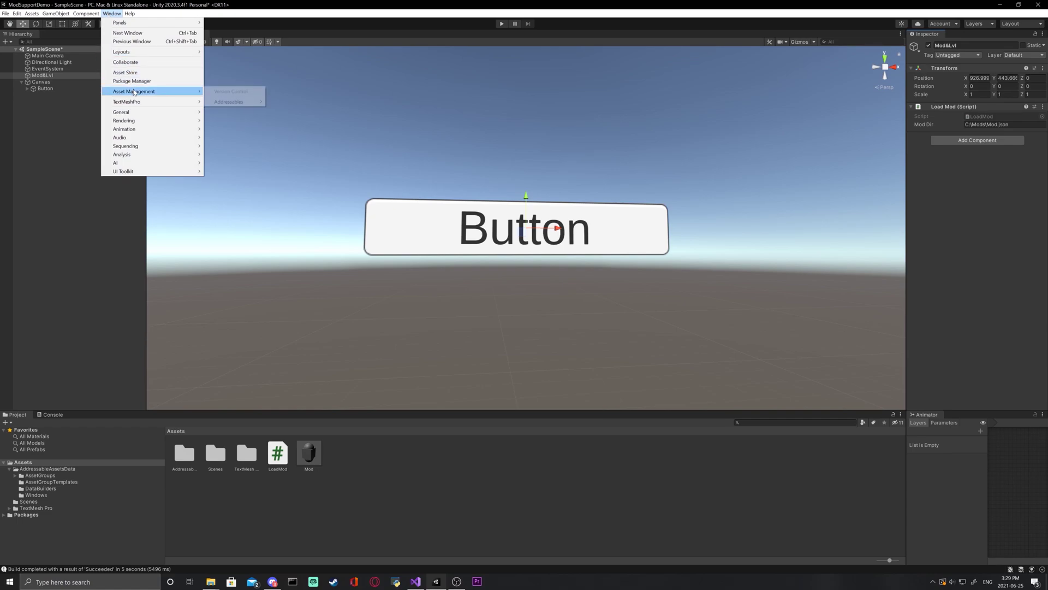
pyautogui.moveTo(224, 106)
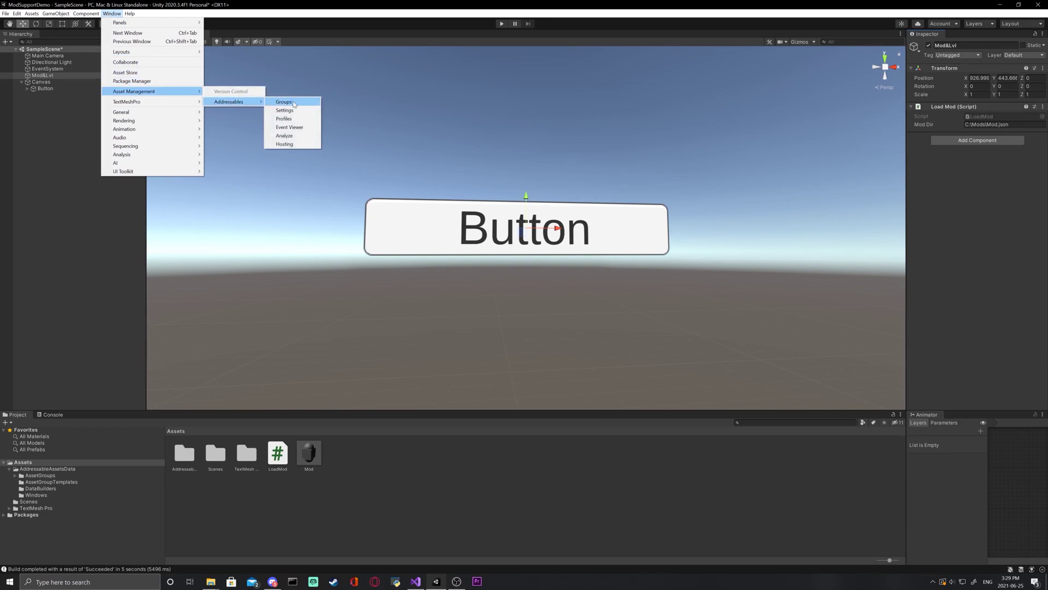
pyautogui.click(298, 103)
pyautogui.click(527, 94)
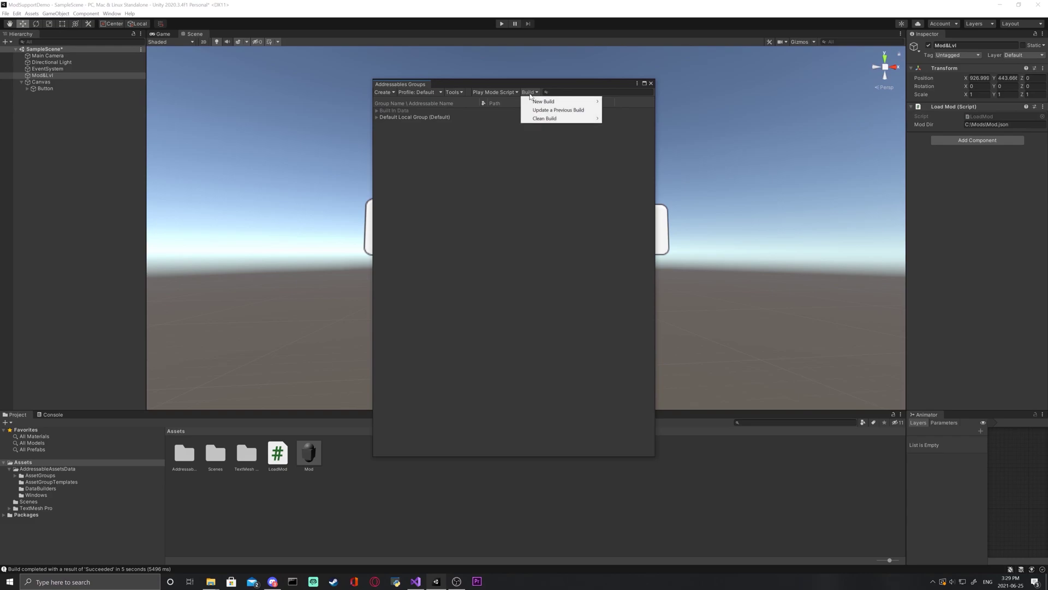
pyautogui.moveTo(597, 102)
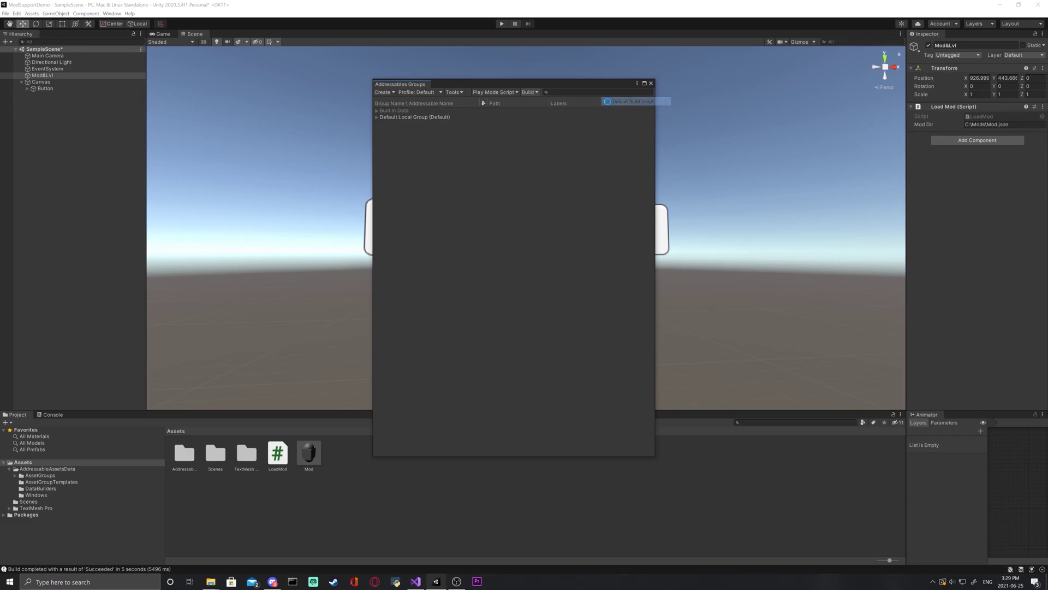
pyautogui.click(534, 302)
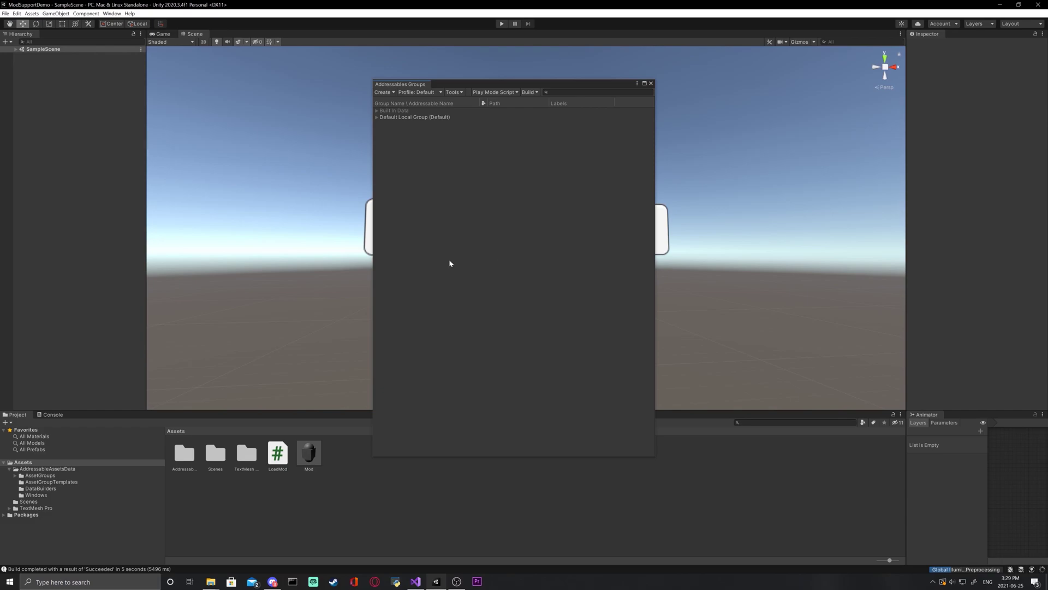
# Rename the catalog JSON file in C:\Mods to Mod.json.
pyautogui.moveTo(211, 581)
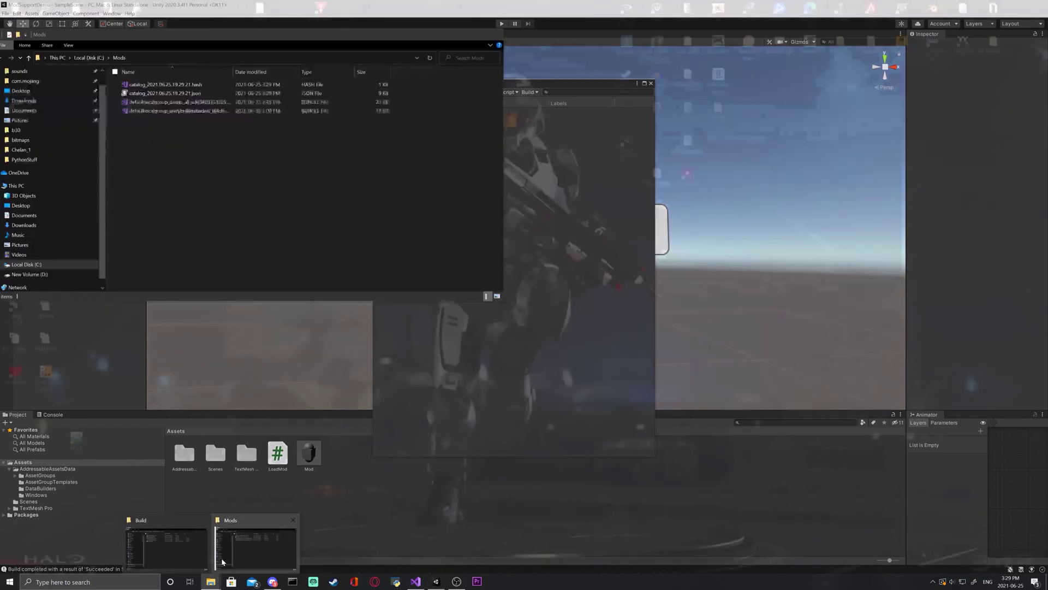
pyautogui.click(221, 558)
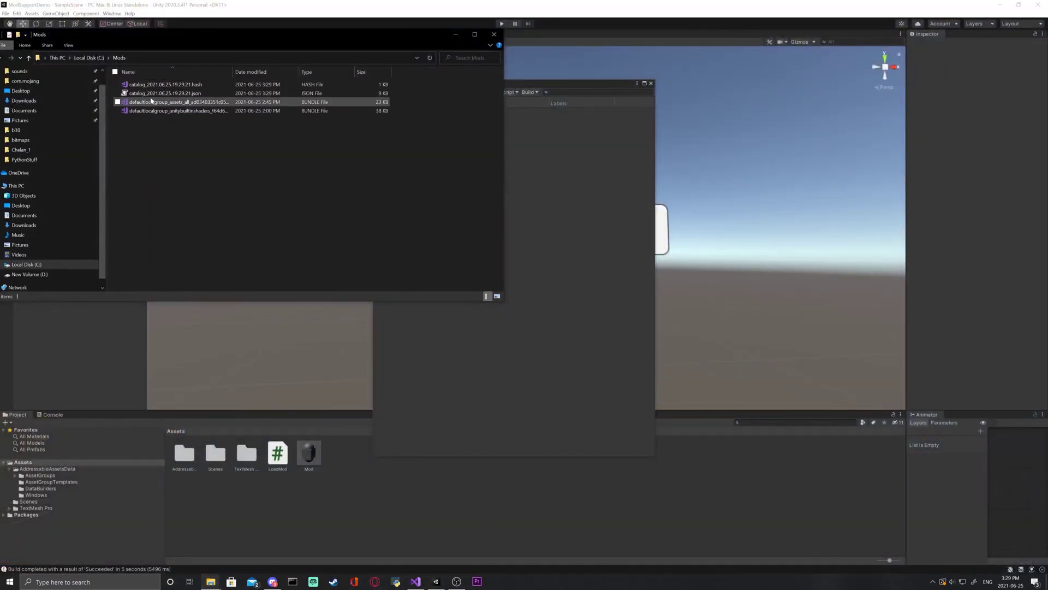
pyautogui.click(148, 93)
pyautogui.rightClick(145, 94)
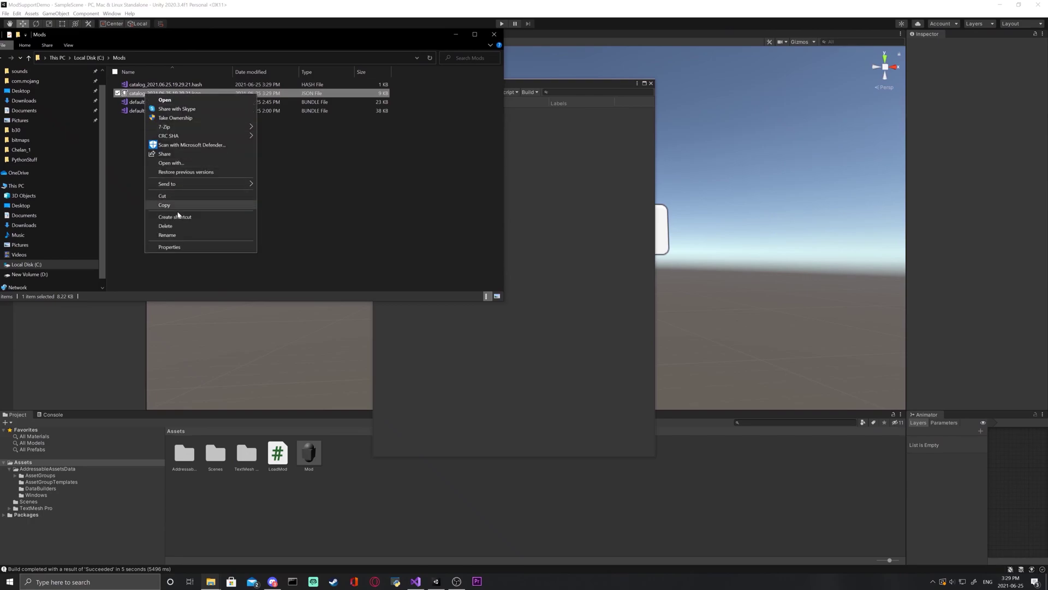
pyautogui.click(176, 235)
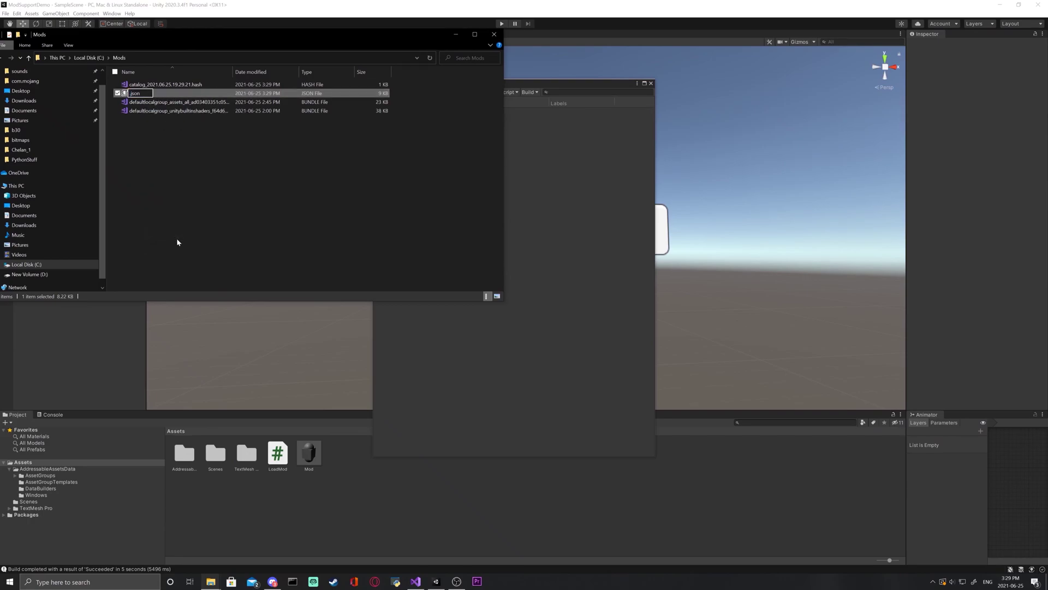
pyautogui.write('Mod')
pyautogui.click(195, 204)
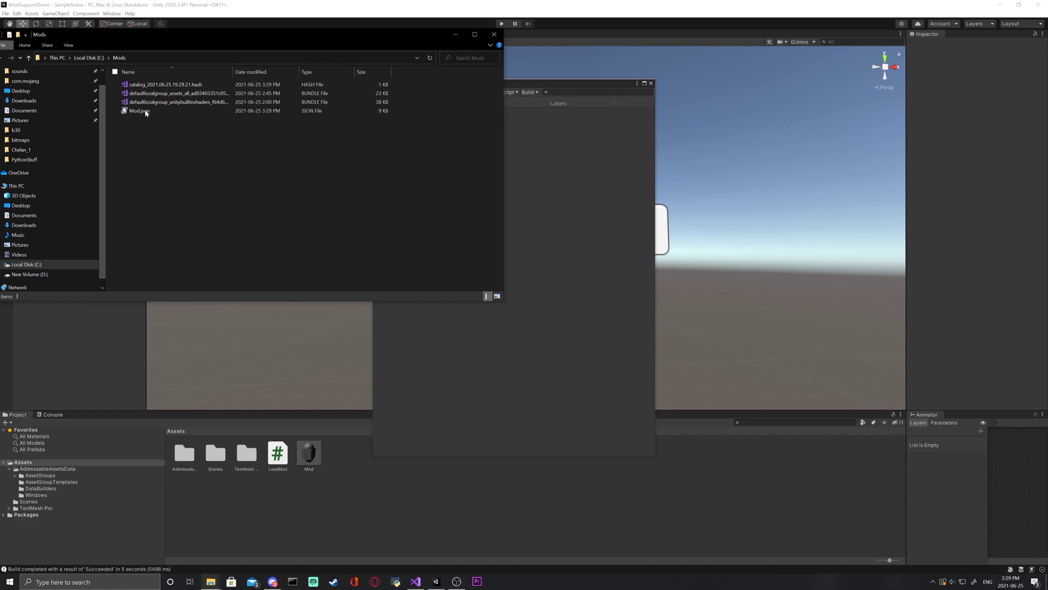
# Rename the catalog hash file in C:\Mods to Mod.hash.
pyautogui.click(140, 88)
pyautogui.rightClick(140, 88)
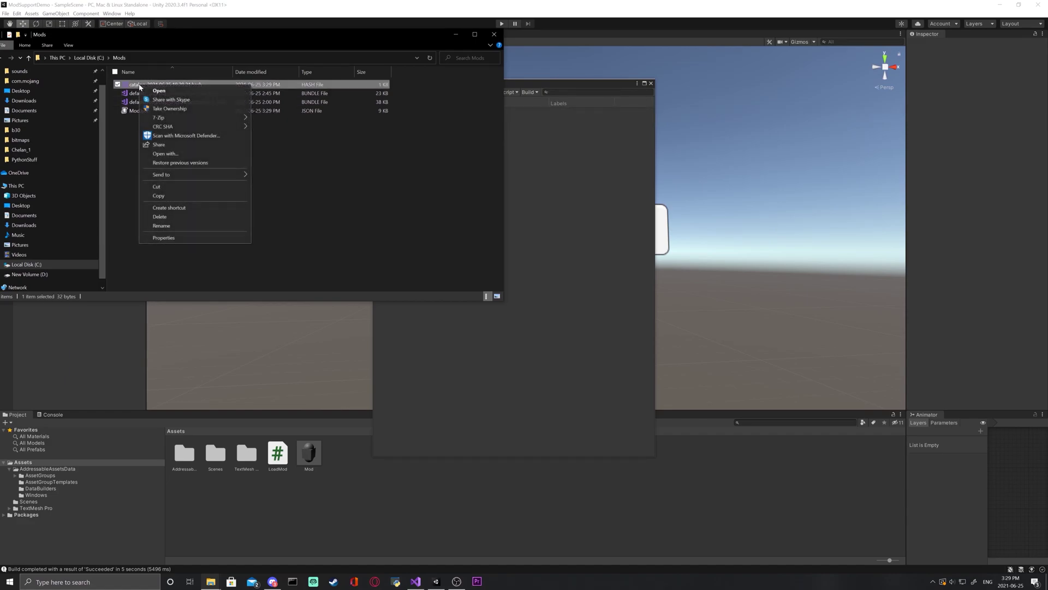
pyautogui.click(175, 224)
pyautogui.write('M')
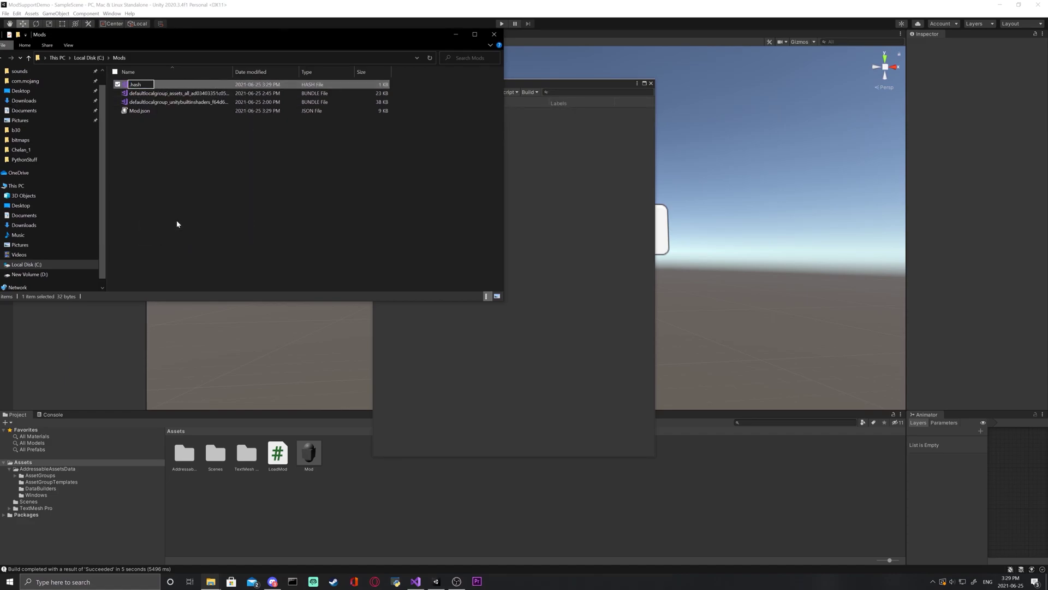
pyautogui.write('od')
pyautogui.click(176, 223)
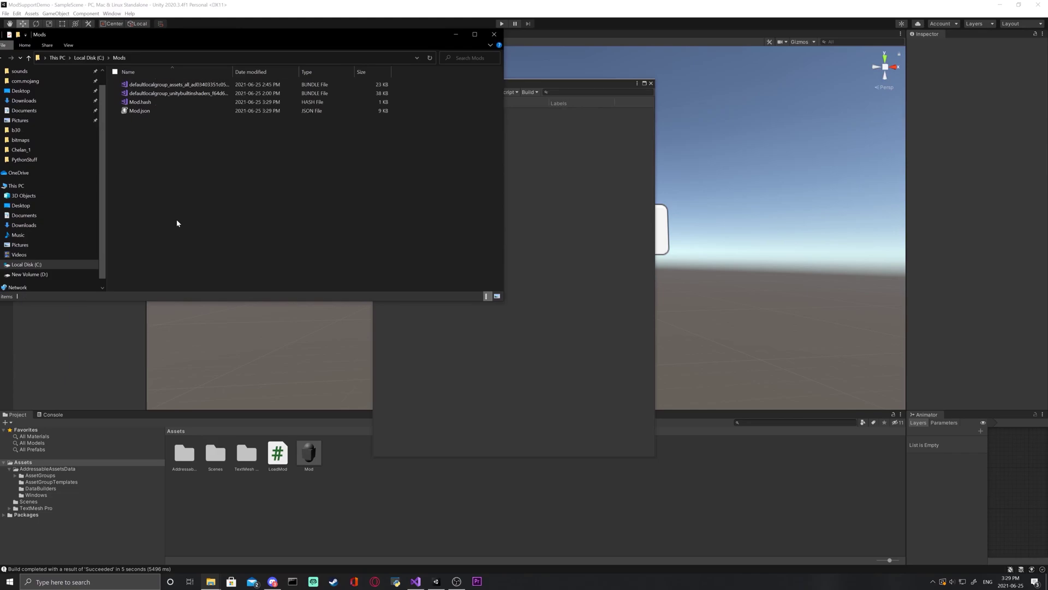
# Close Addressables Groups and check the Mod Dir path on the ModLvl object.
pyautogui.click(455, 36)
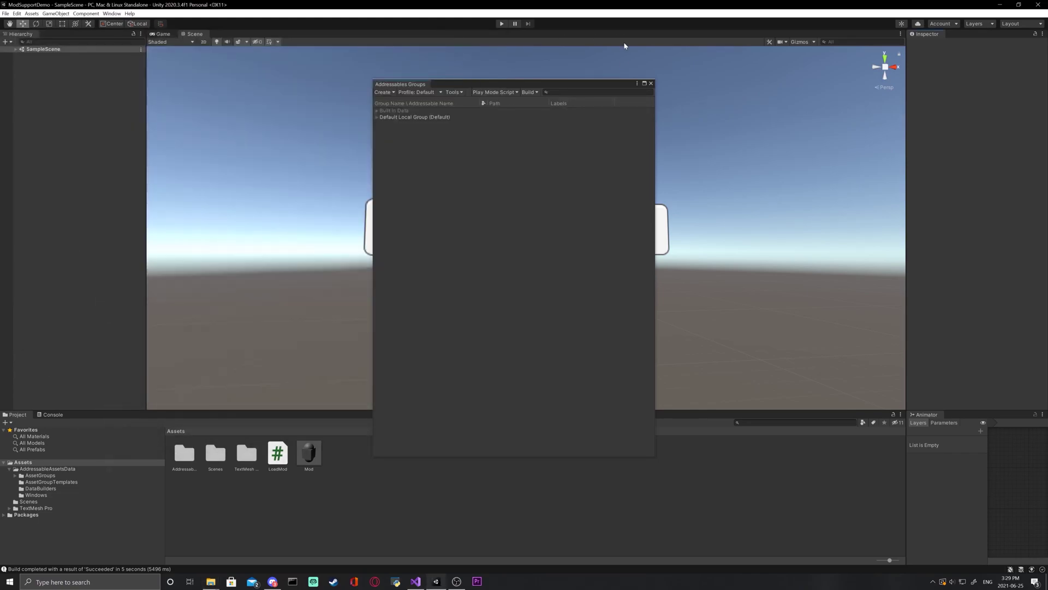
pyautogui.click(650, 80)
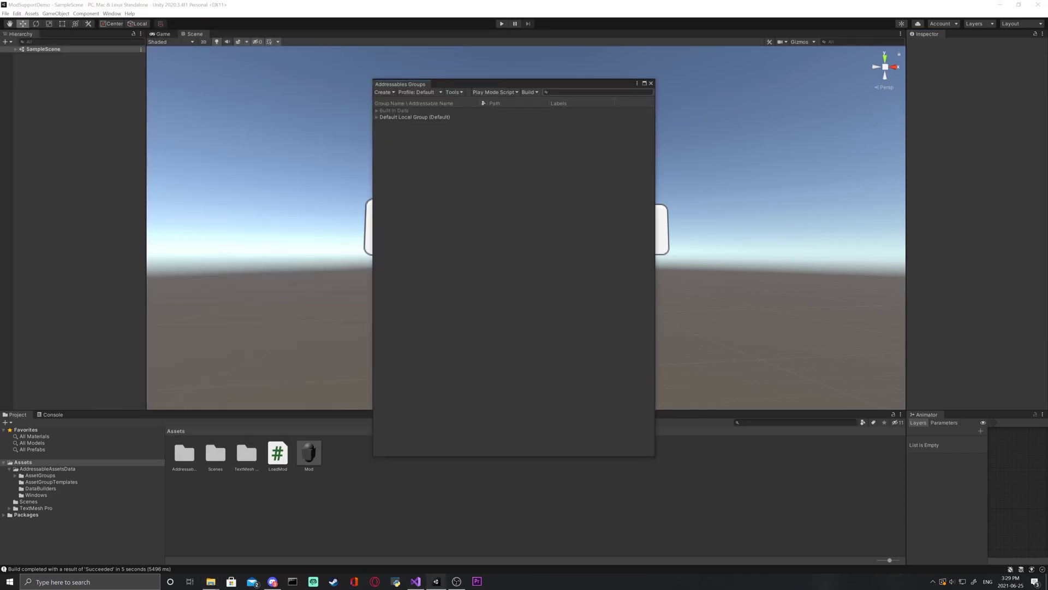
pyautogui.click(652, 84)
pyautogui.click(15, 49)
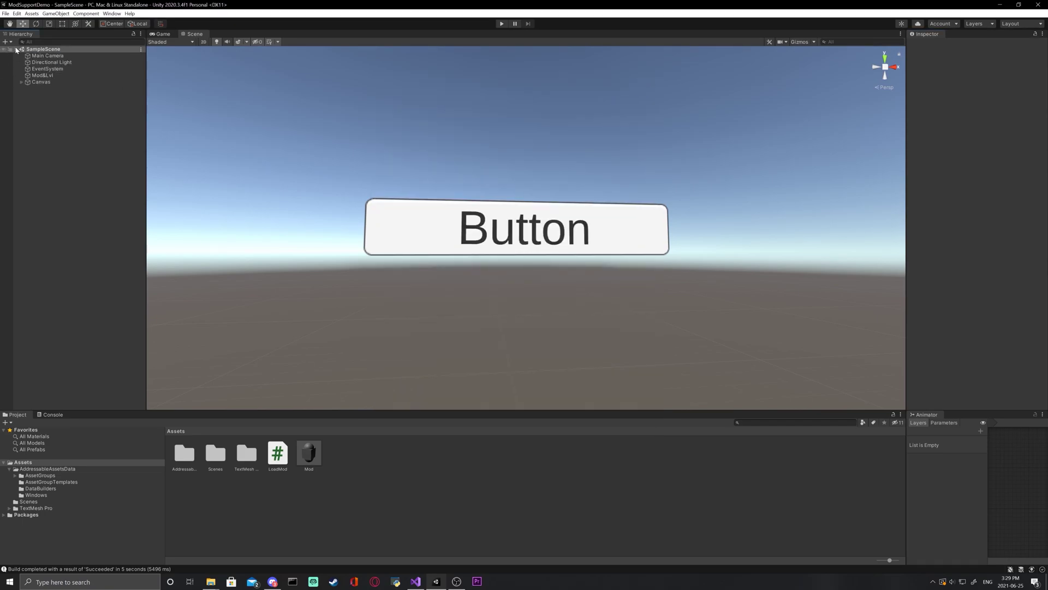
pyautogui.click(56, 76)
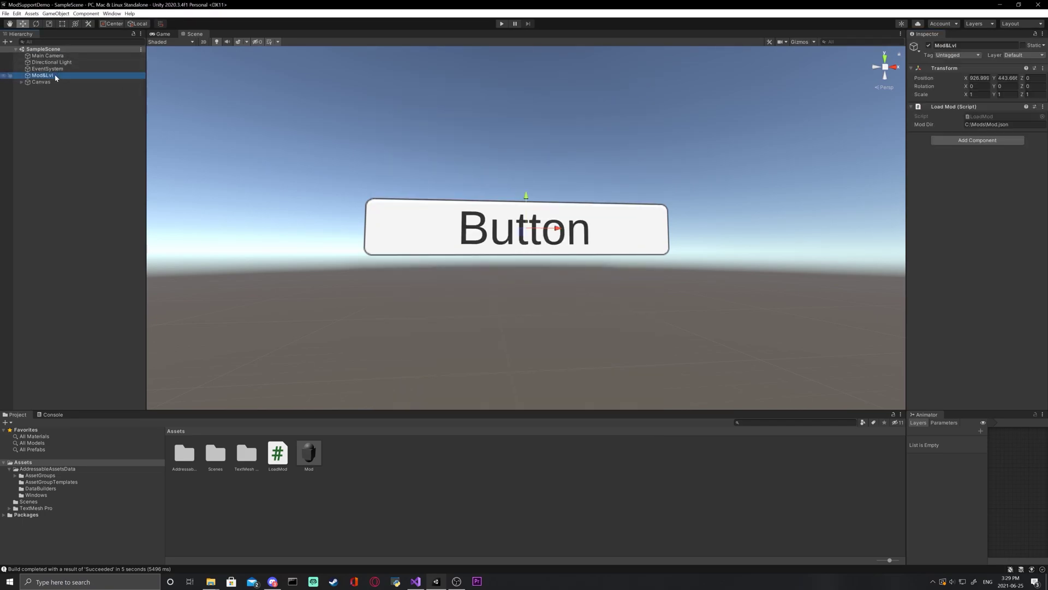
pyautogui.click(991, 125)
# Play the scene, press the in-game Button to load the mod, then stop.
pyautogui.click(501, 24)
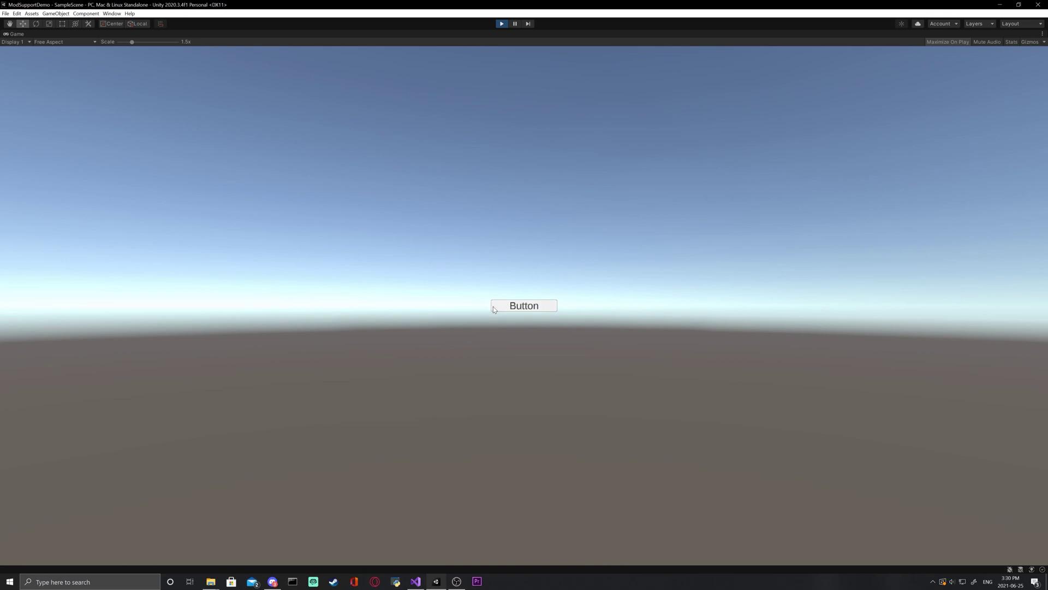
pyautogui.click(499, 307)
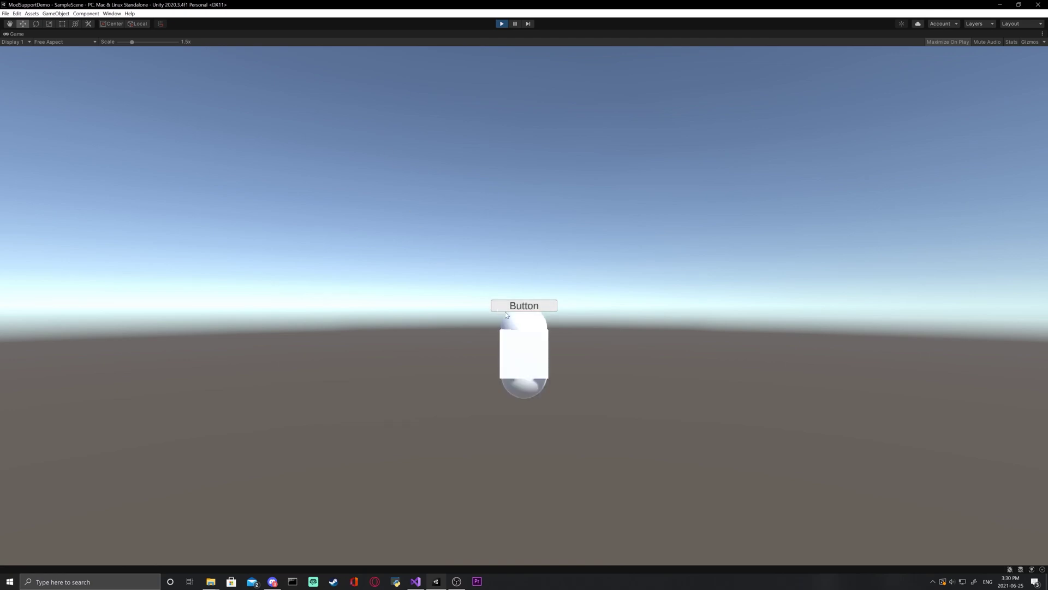
pyautogui.click(499, 25)
# Build the Windows standalone player from Build Settings into the project's Build folder.
pyautogui.click(6, 13)
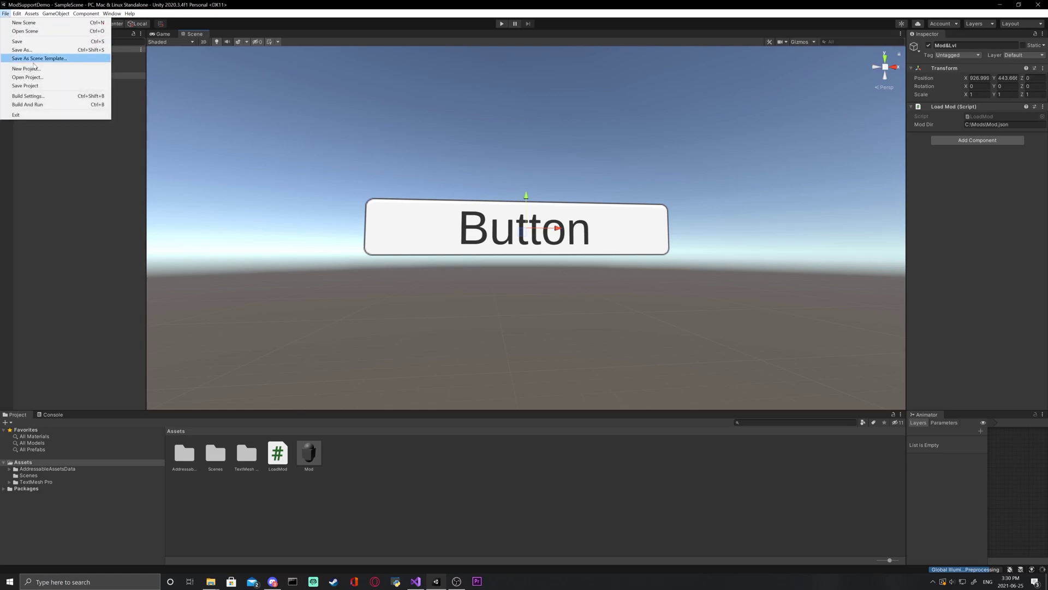
pyautogui.click(29, 96)
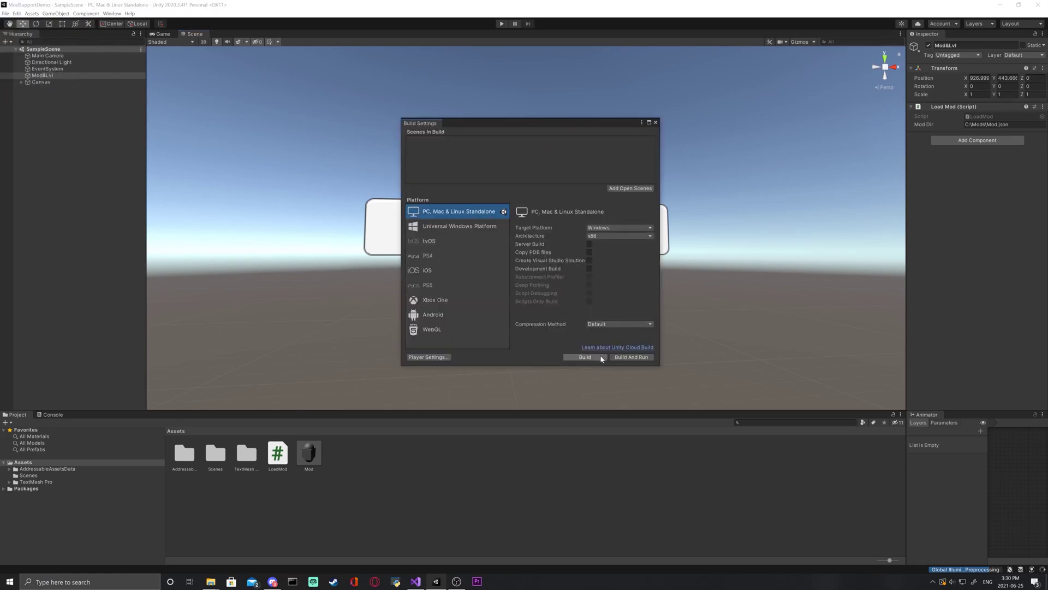
pyautogui.click(585, 357)
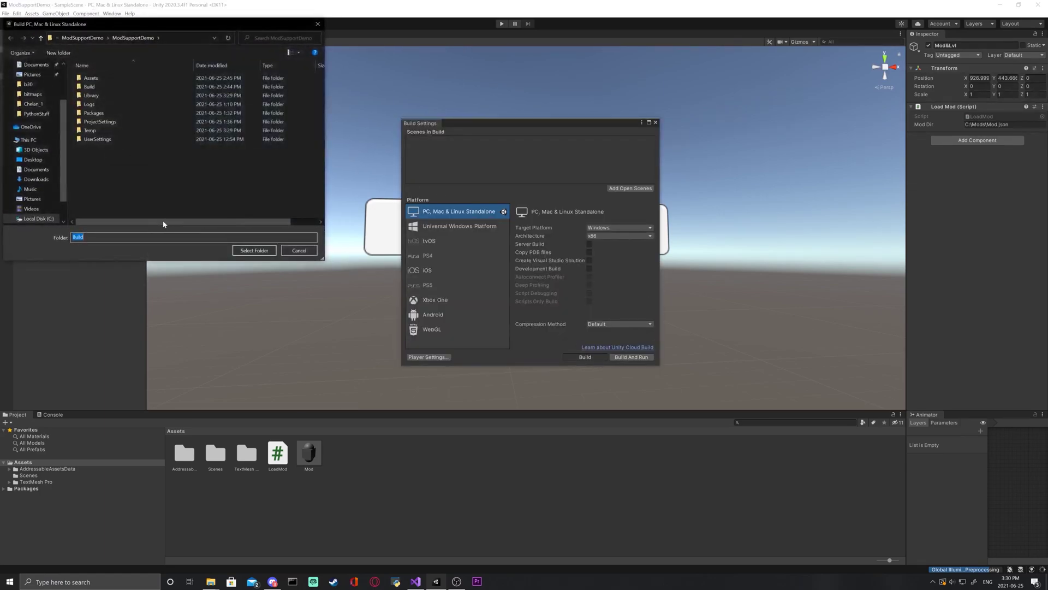
pyautogui.doubleClick(89, 86)
pyautogui.click(247, 254)
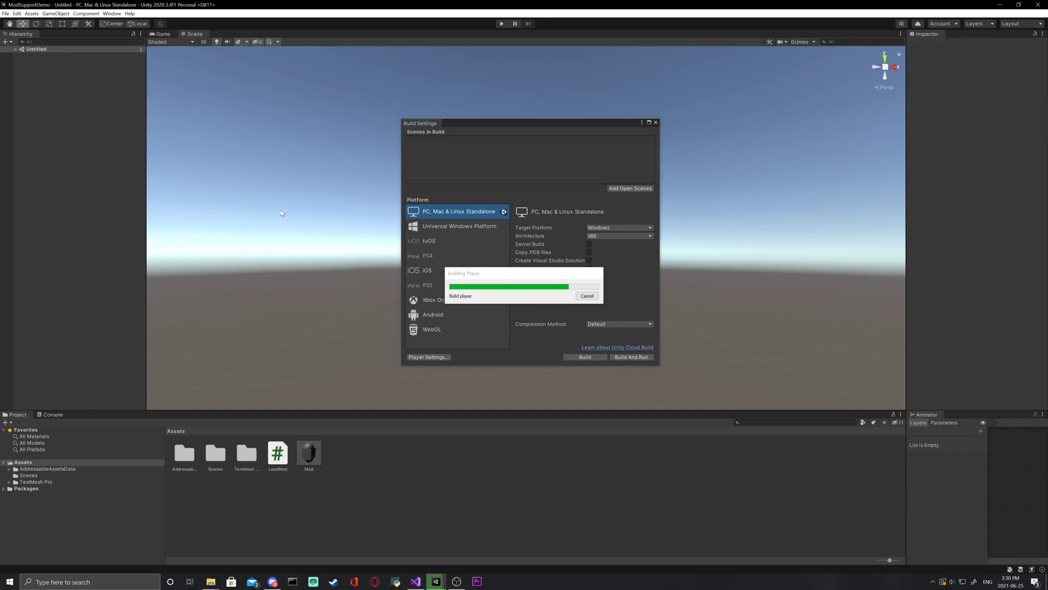
# Launch ModSupportDemo.exe and press Button to spawn the mod's capsule.
pyautogui.doubleClick(586, 214)
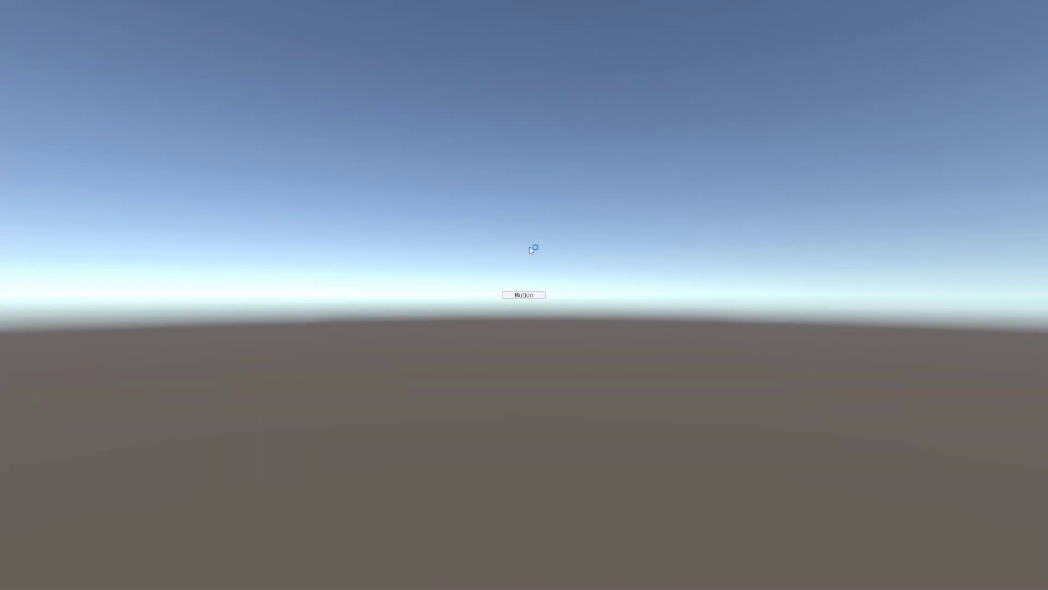
pyautogui.click(536, 296)
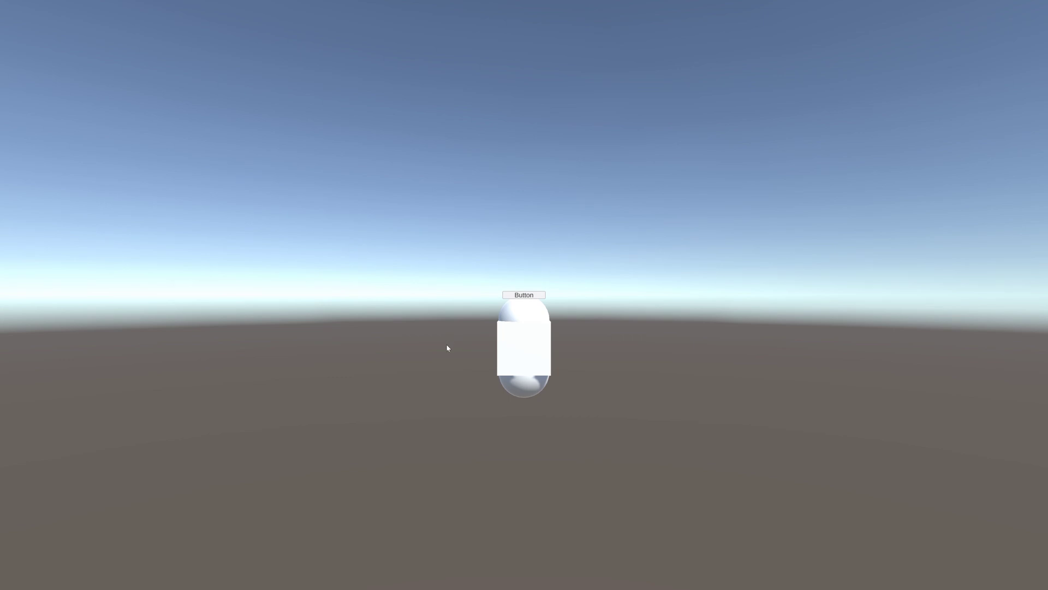
# Quit the game, close Build Settings, and open the Mod prefab for editing.
pyautogui.hotkey('alt', 'F4')
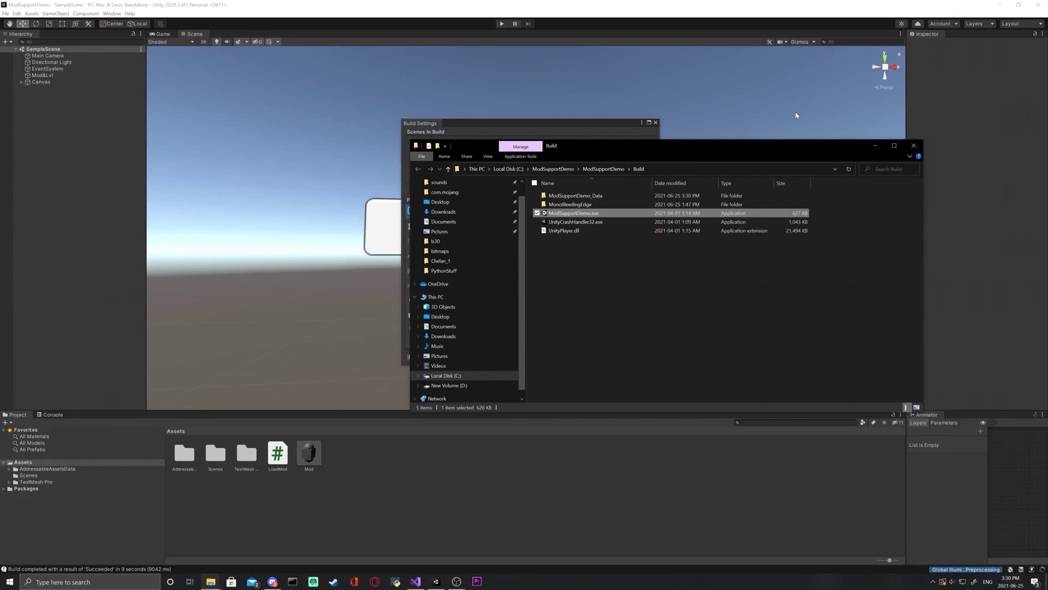
pyautogui.click(876, 147)
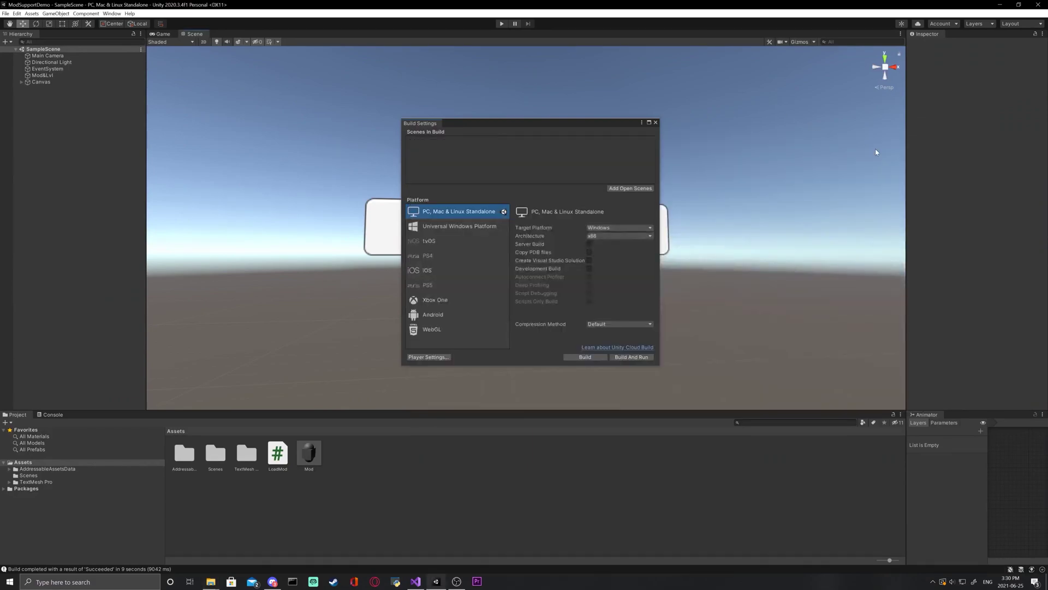
pyautogui.click(656, 122)
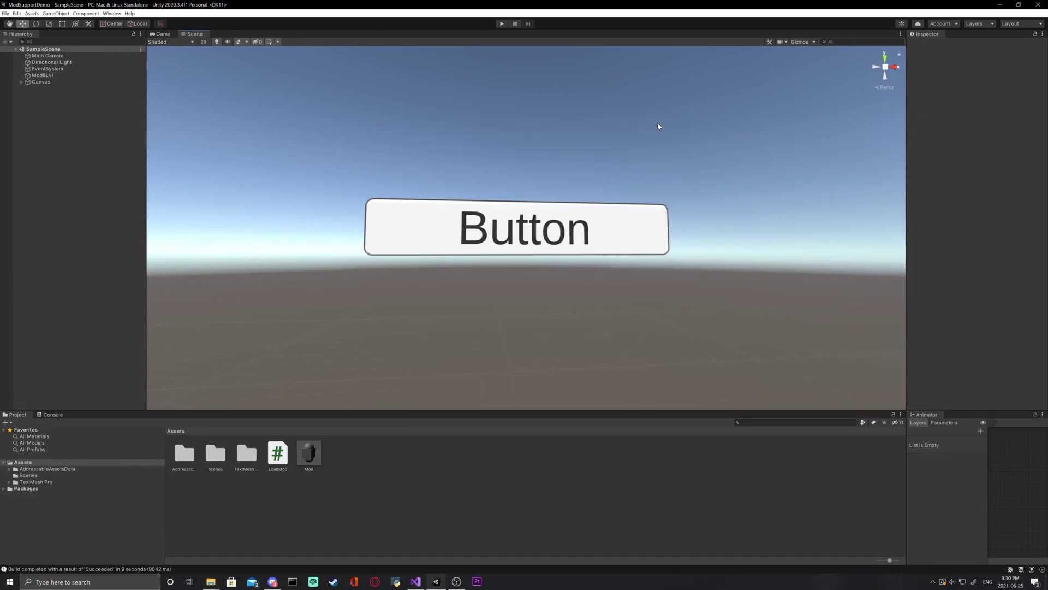
pyautogui.click(314, 458)
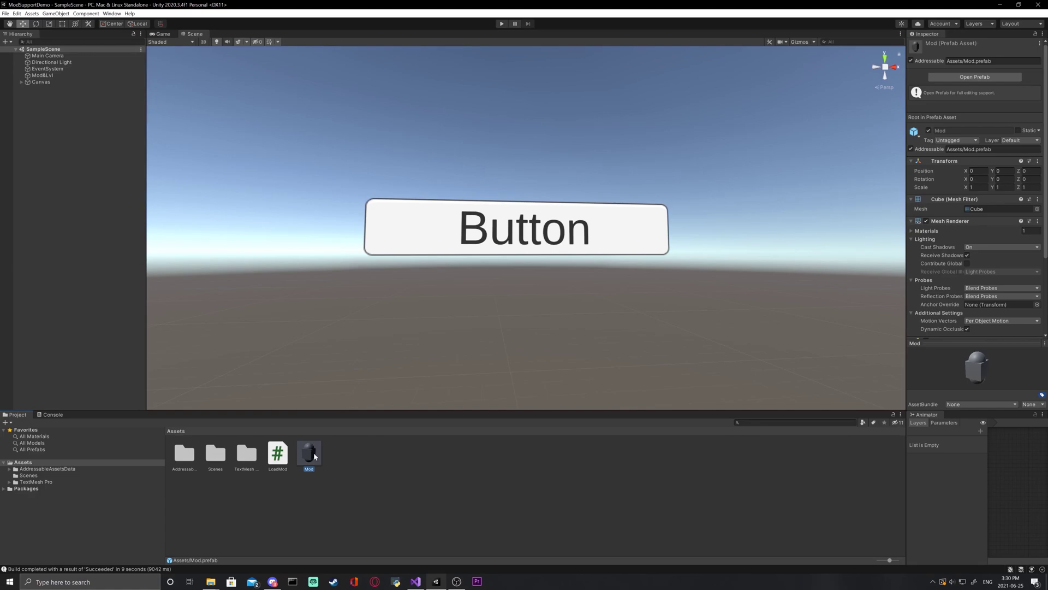
pyautogui.doubleClick(309, 453)
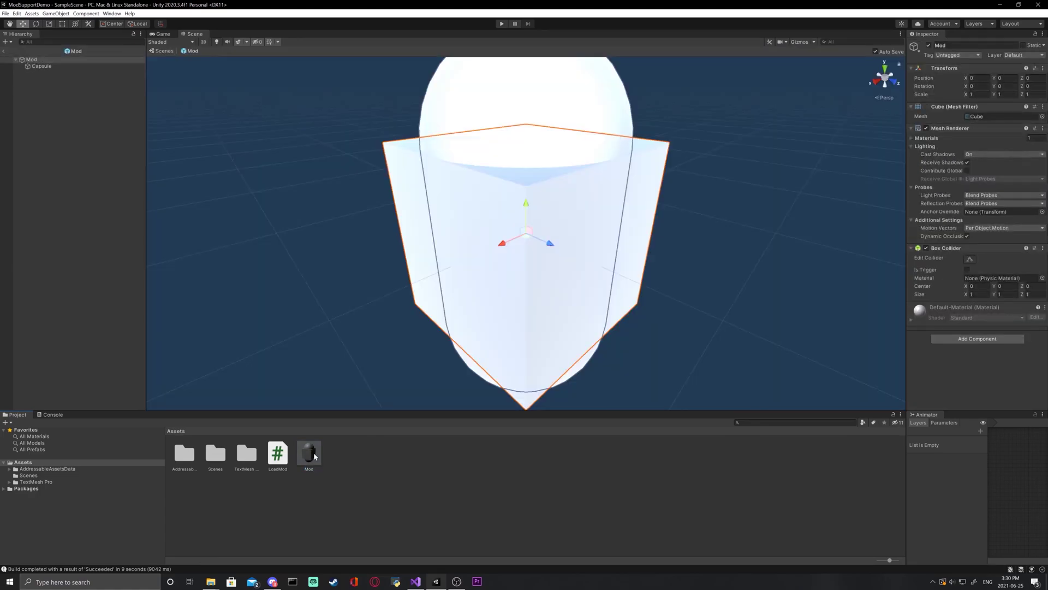
# Add a child Cylinder under Capsule and move it back to Z -1.123.
pyautogui.click(60, 66)
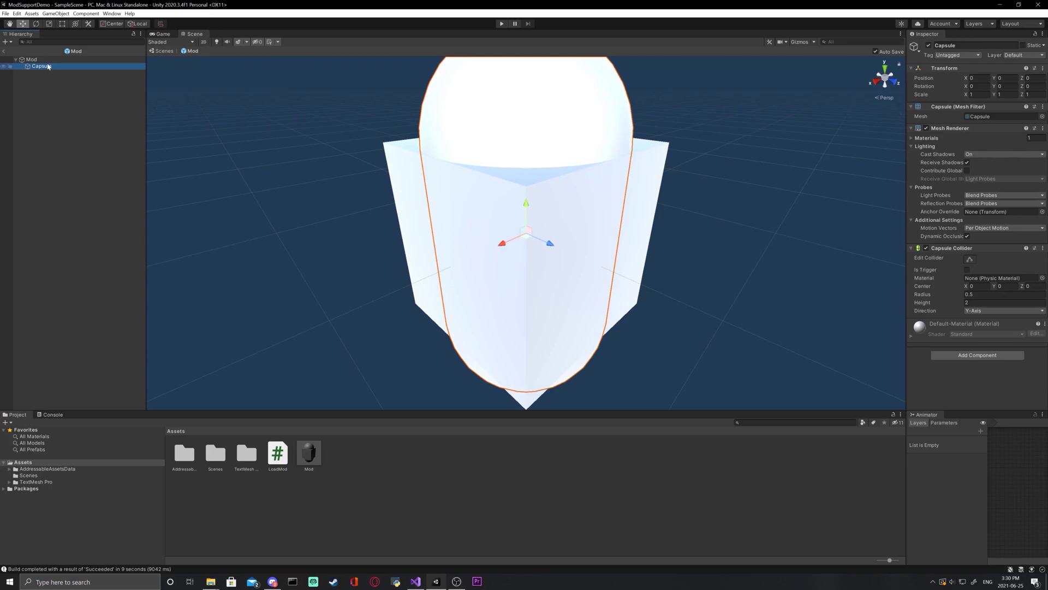
pyautogui.rightClick(48, 66)
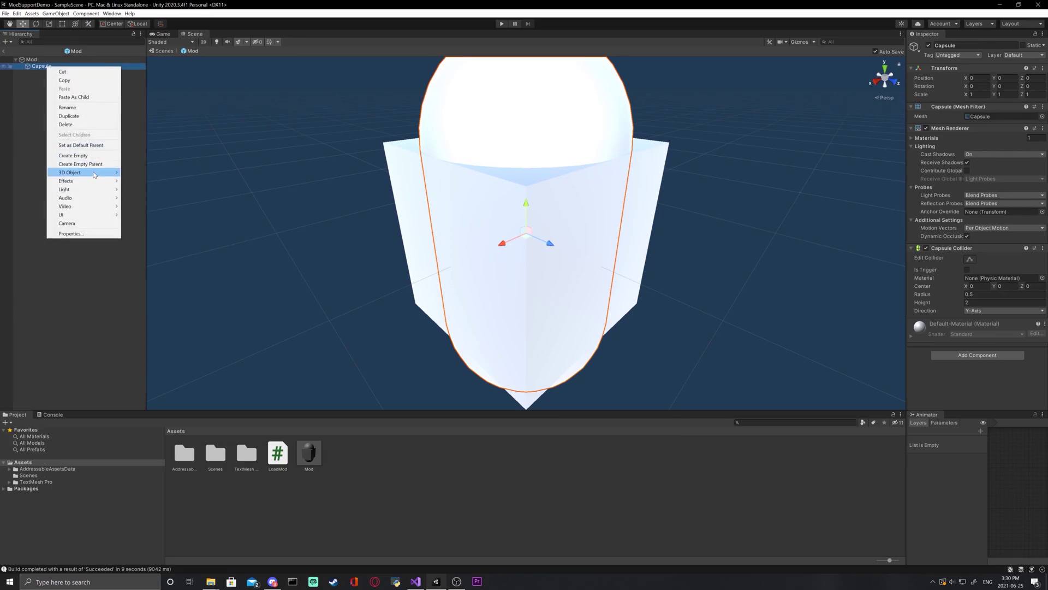
pyautogui.moveTo(88, 173)
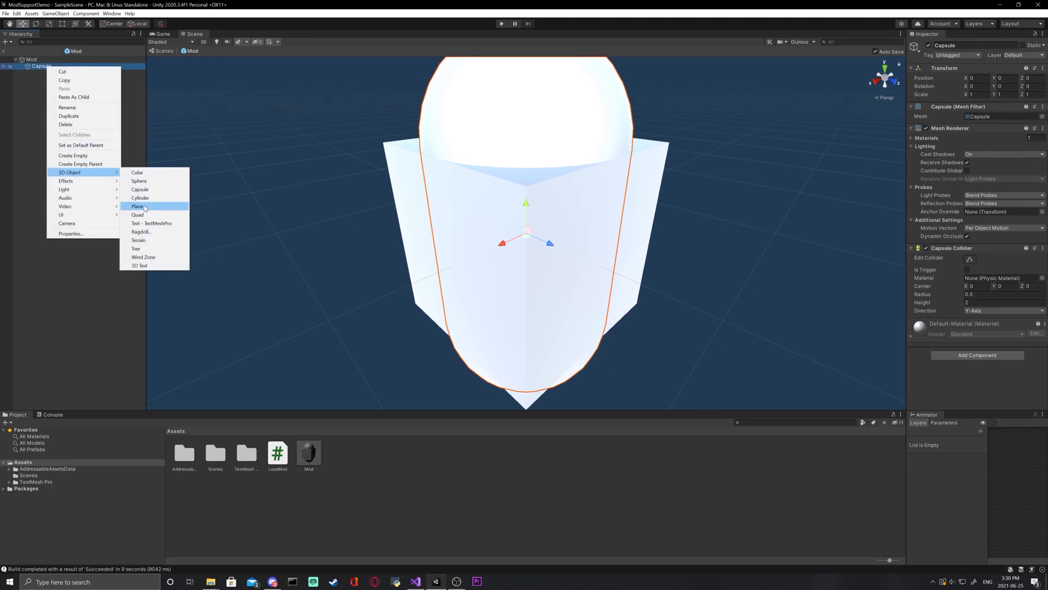
pyautogui.click(140, 198)
pyautogui.scroll(-5, 328, 109)
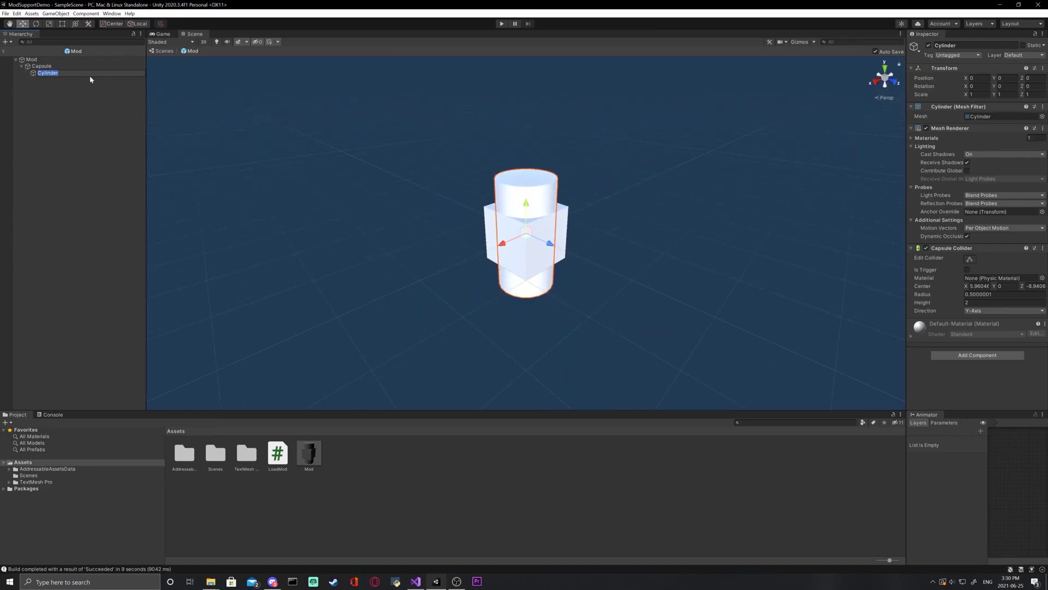
pyautogui.click(73, 73)
pyautogui.moveTo(552, 249); pyautogui.dragTo(509, 218)
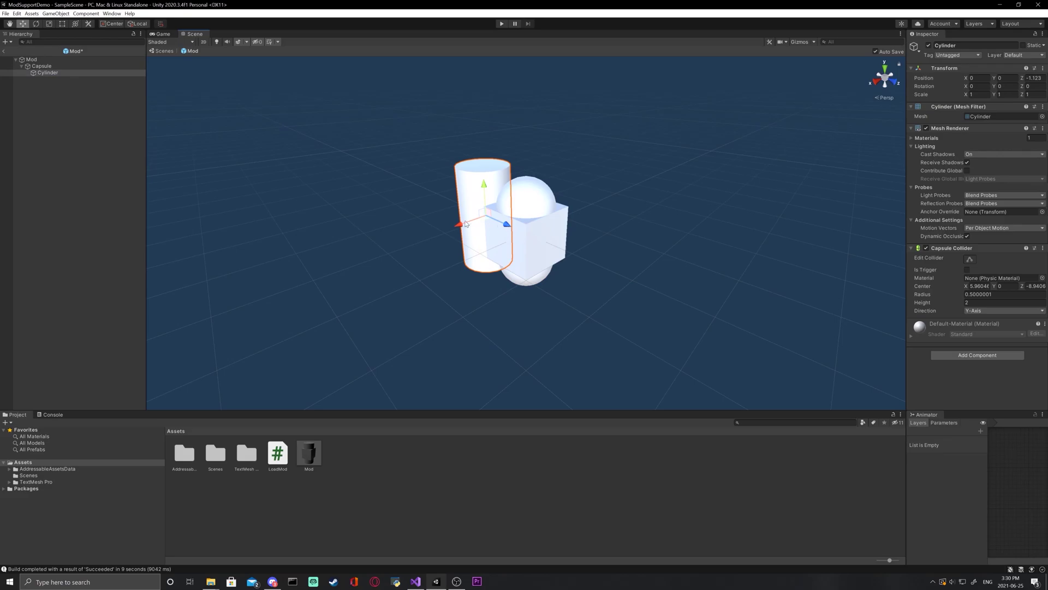
pyautogui.click(3, 133)
# Exit prefab mode and delete all four old files in C:\Mods.
pyautogui.click(4, 51)
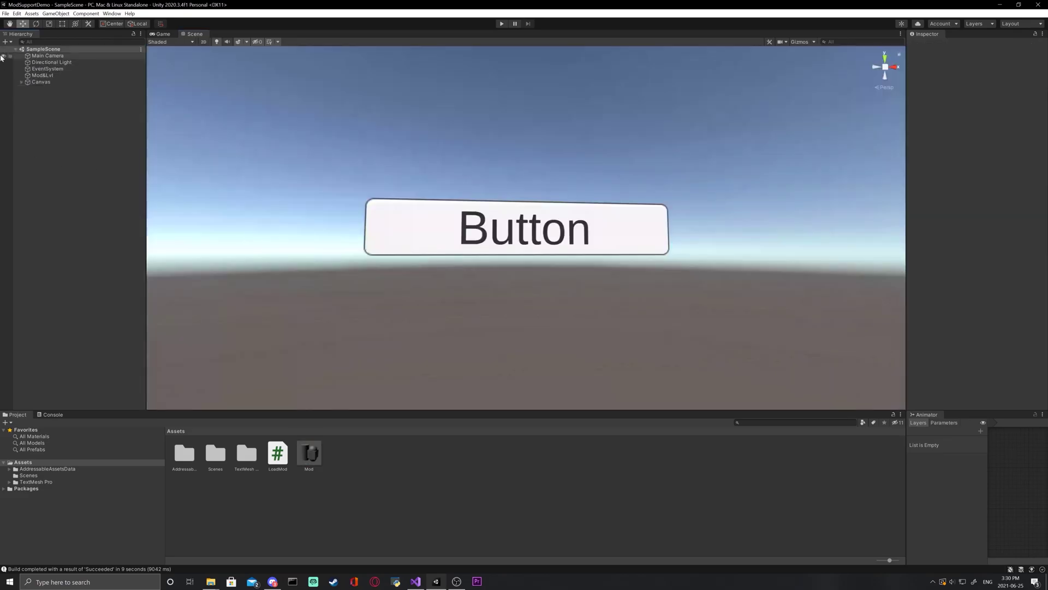
pyautogui.click(212, 582)
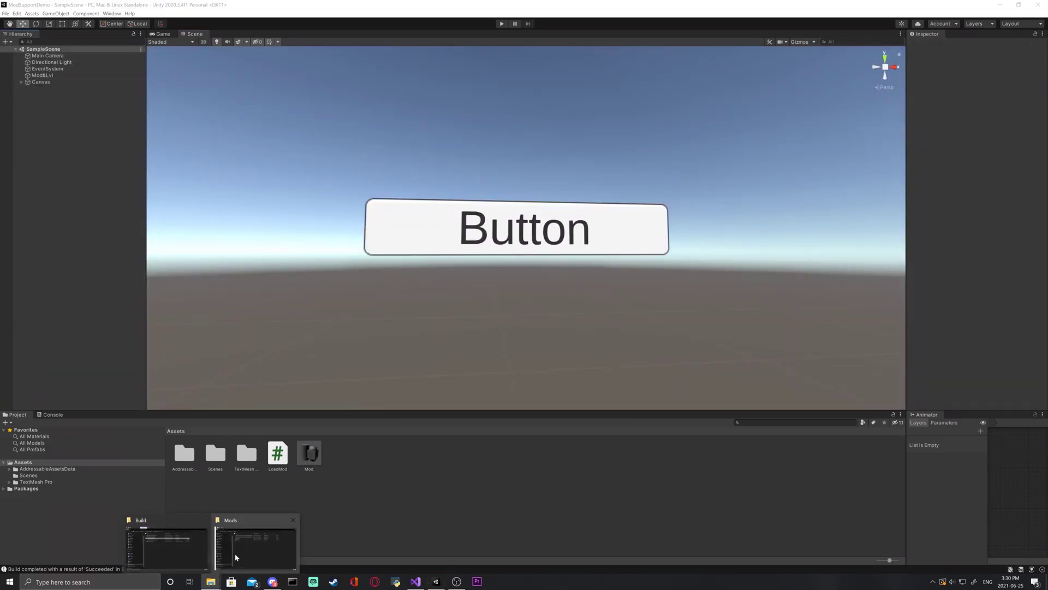
pyautogui.click(257, 546)
pyautogui.moveTo(221, 125); pyautogui.dragTo(219, 81)
pyautogui.press('Delete')
pyautogui.click(107, 383)
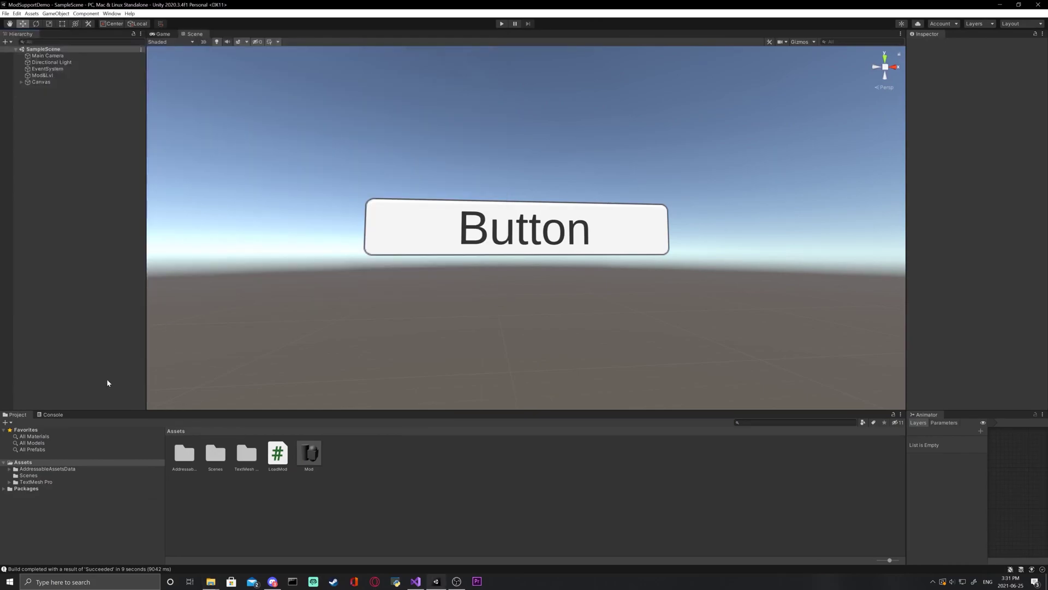
# Run an Addressables New Build with the Default Build Script, then close Groups.
pyautogui.click(111, 13)
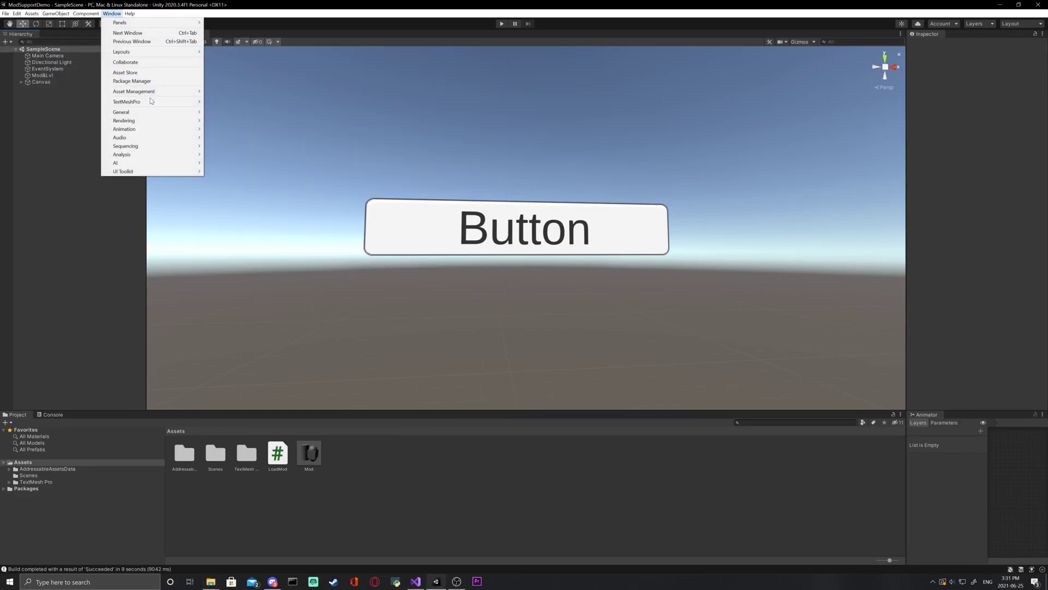
pyautogui.moveTo(161, 92)
pyautogui.moveTo(247, 100)
pyautogui.click(301, 101)
pyautogui.click(530, 91)
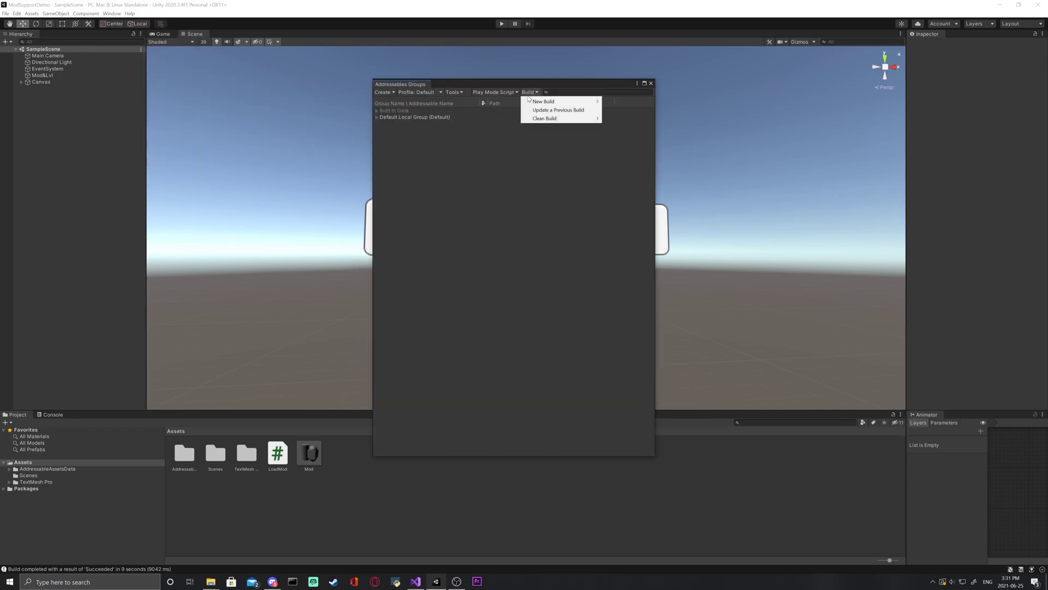
pyautogui.moveTo(562, 101)
pyautogui.click(633, 101)
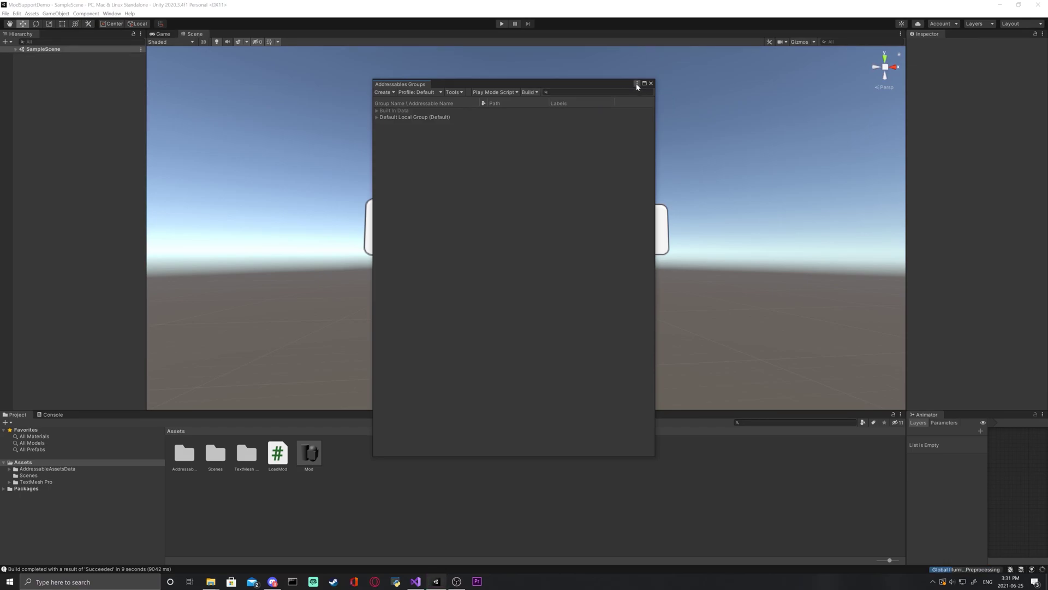
pyautogui.click(651, 85)
# Rename the new catalog JSON file in C:\Mods to Mod.json.
pyautogui.moveTo(211, 581)
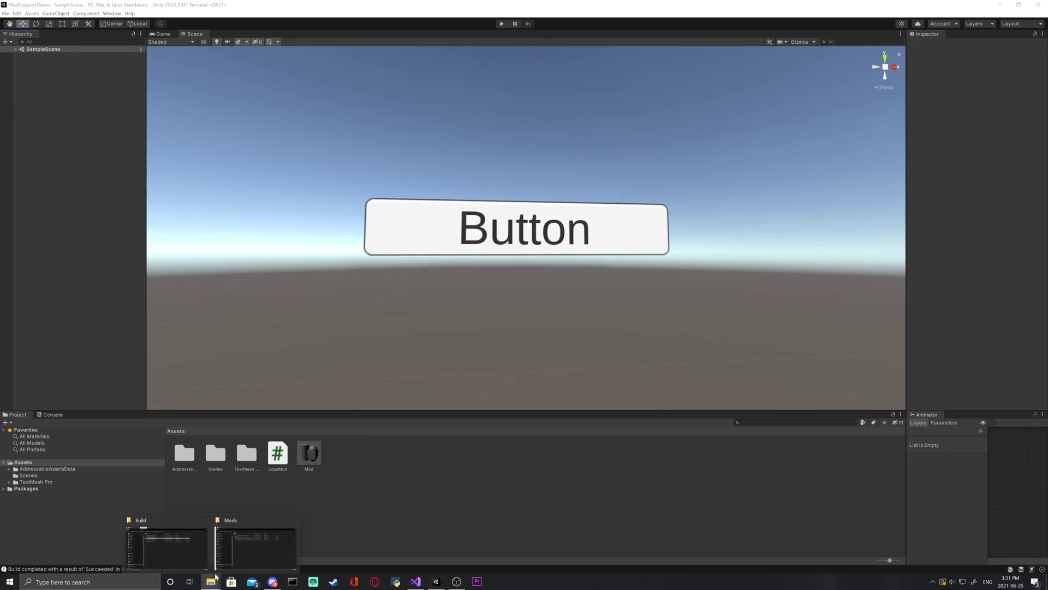
pyautogui.click(248, 553)
pyautogui.click(155, 93)
pyautogui.rightClick(155, 93)
pyautogui.click(198, 234)
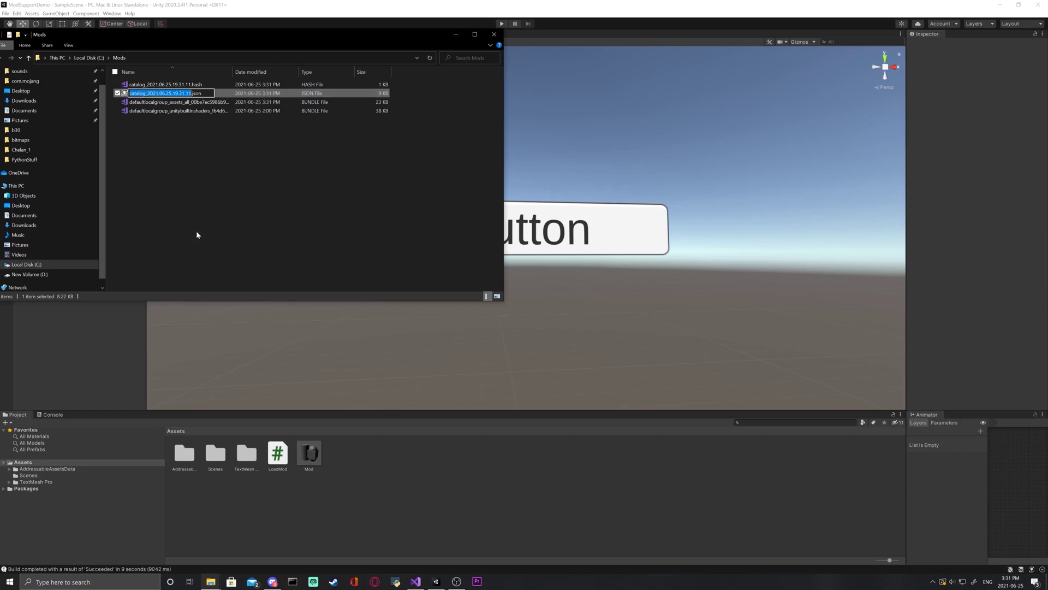
pyautogui.press(':')
pyautogui.press('BackSpace')
pyautogui.write('Mod')
pyautogui.click(144, 85)
# Rename the new catalog hash file in C:\Mods to Mod.hash.
pyautogui.rightClick(145, 83)
pyautogui.click(167, 221)
pyautogui.press('BackSpace')
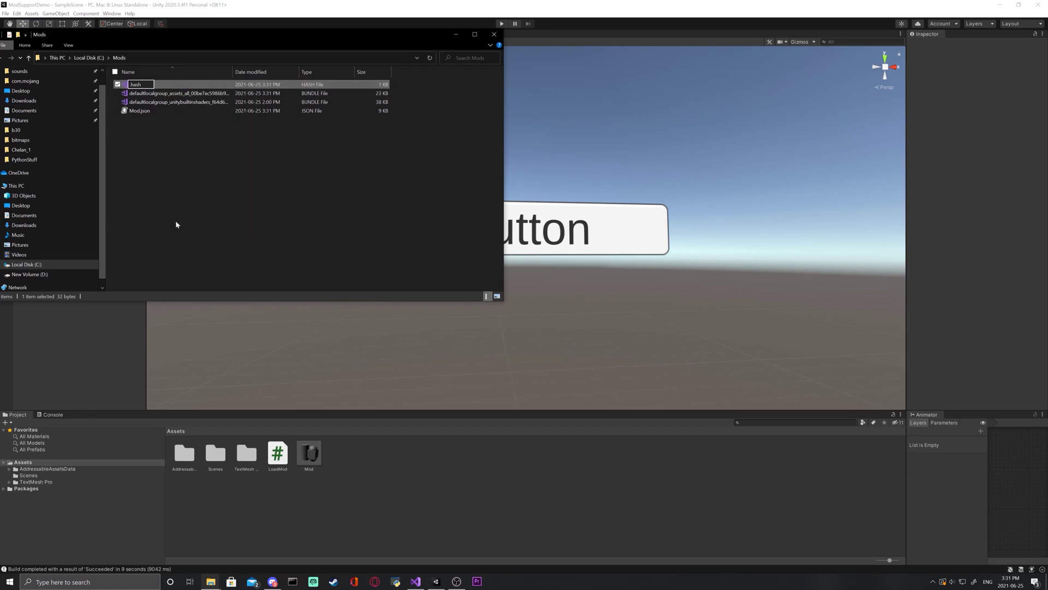
pyautogui.write('Mod')
pyautogui.click(176, 223)
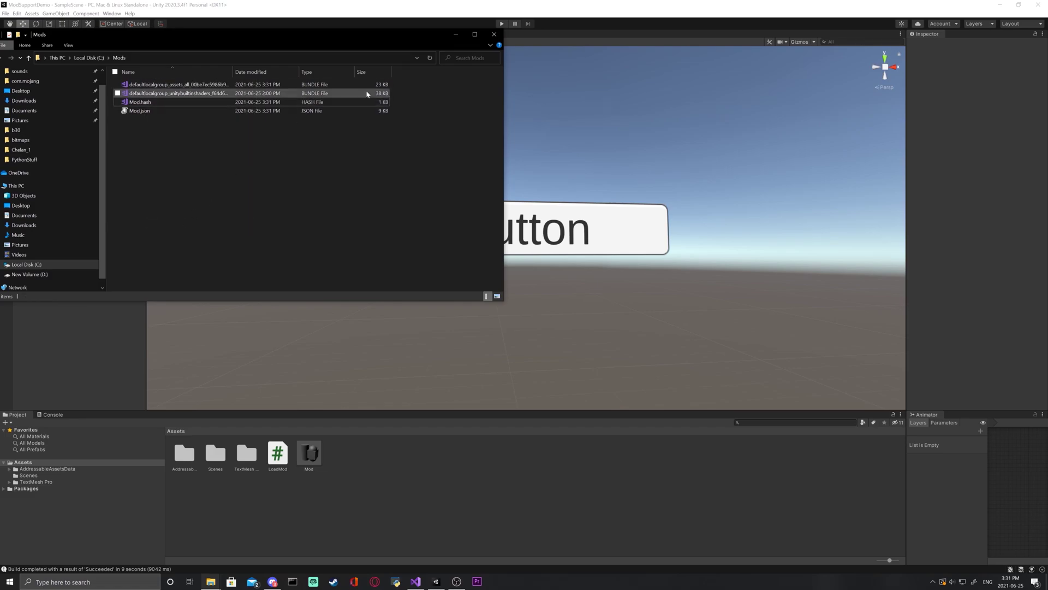
pyautogui.click(211, 581)
# Run ModSupportDemo, press Button to load the cylinder mod, and quit with Alt+F4.
pyautogui.click(180, 550)
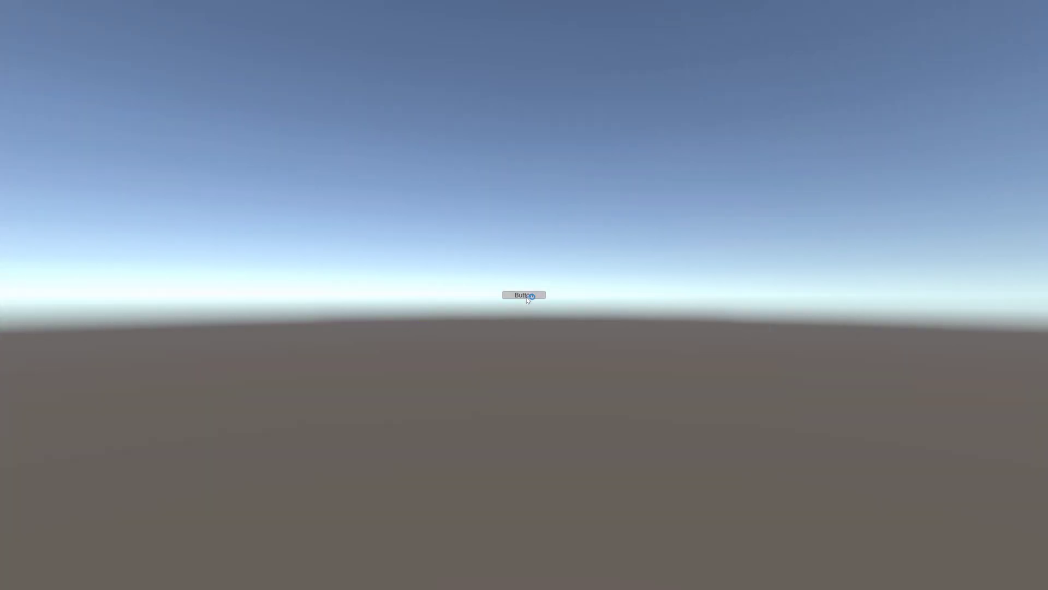
pyautogui.click(527, 298)
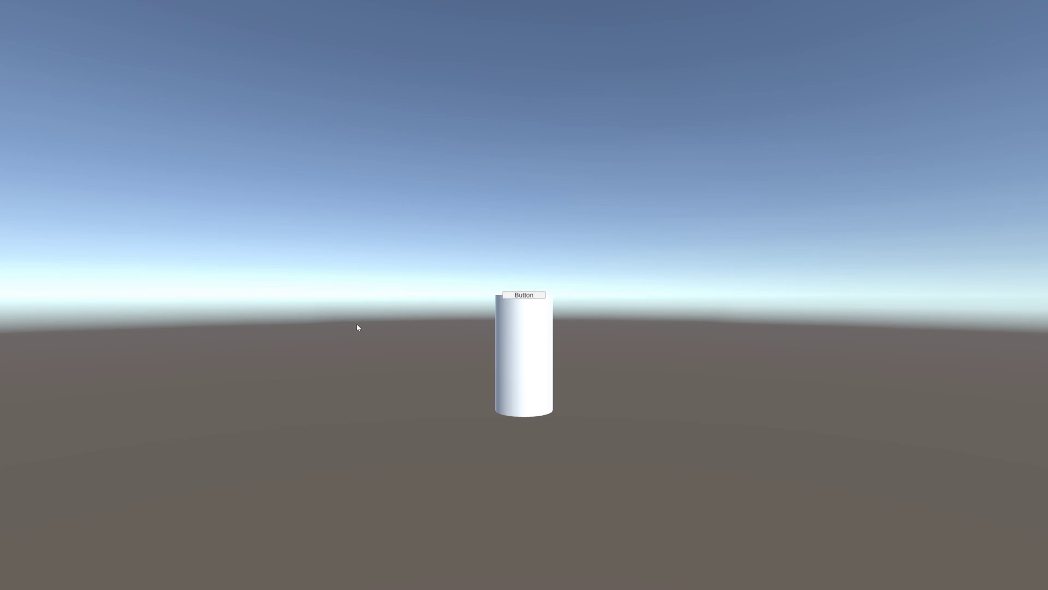
pyautogui.hotkey('alt', 'F4')
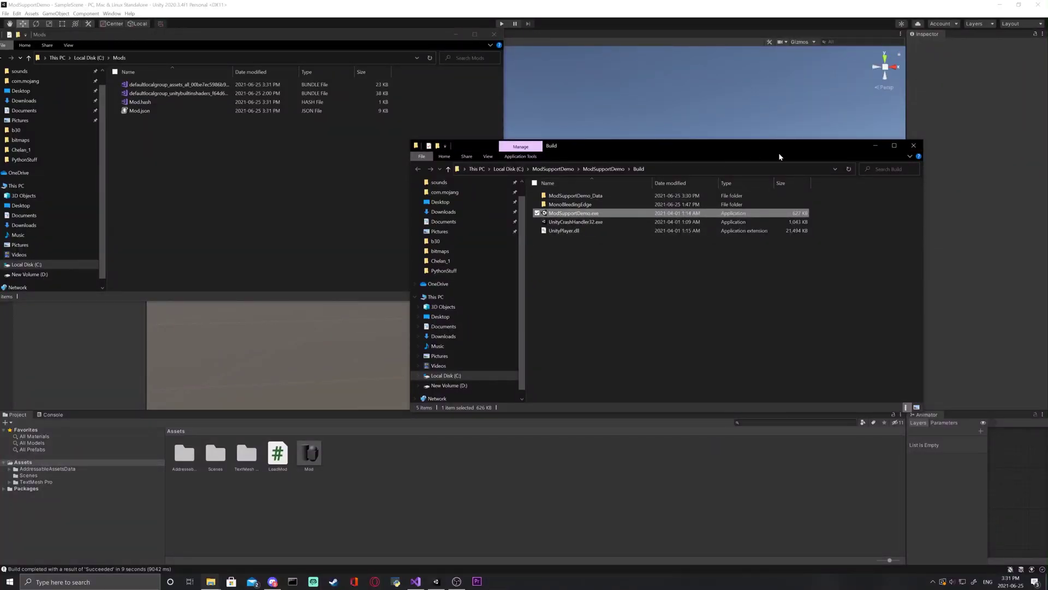
# In the Mod prefab, move the Cylinder up and to the right of the capsule.
pyautogui.click(875, 145)
pyautogui.click(456, 34)
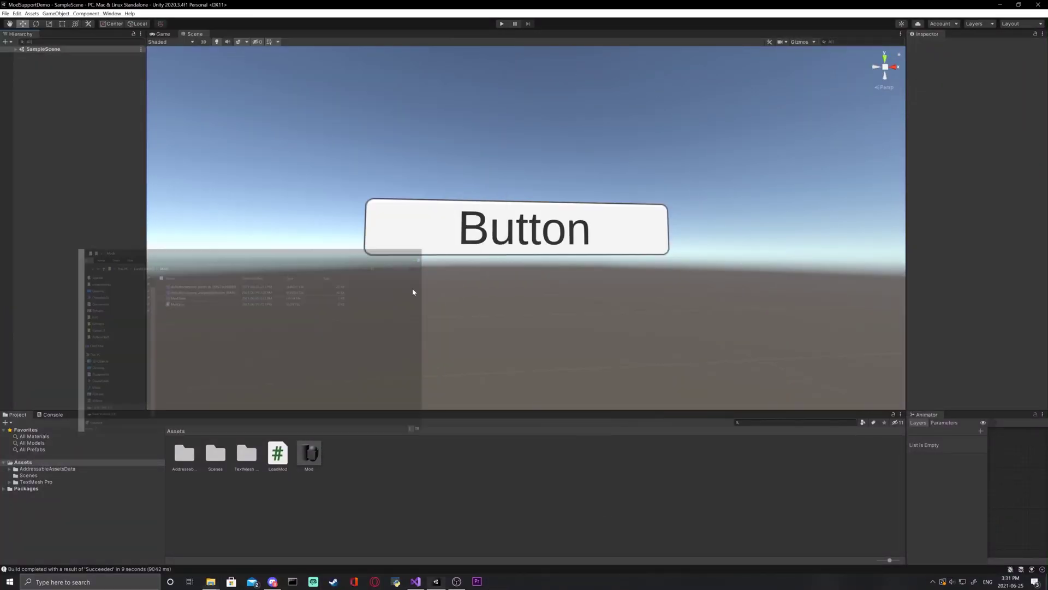
pyautogui.doubleClick(309, 453)
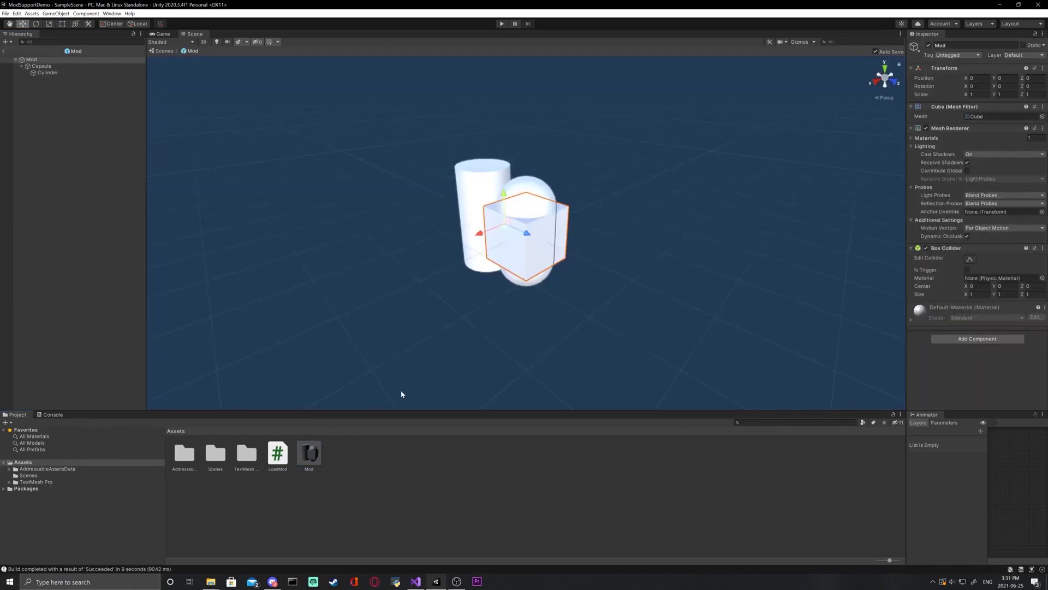
pyautogui.click(478, 164)
pyautogui.moveTo(484, 233); pyautogui.dragTo(561, 202)
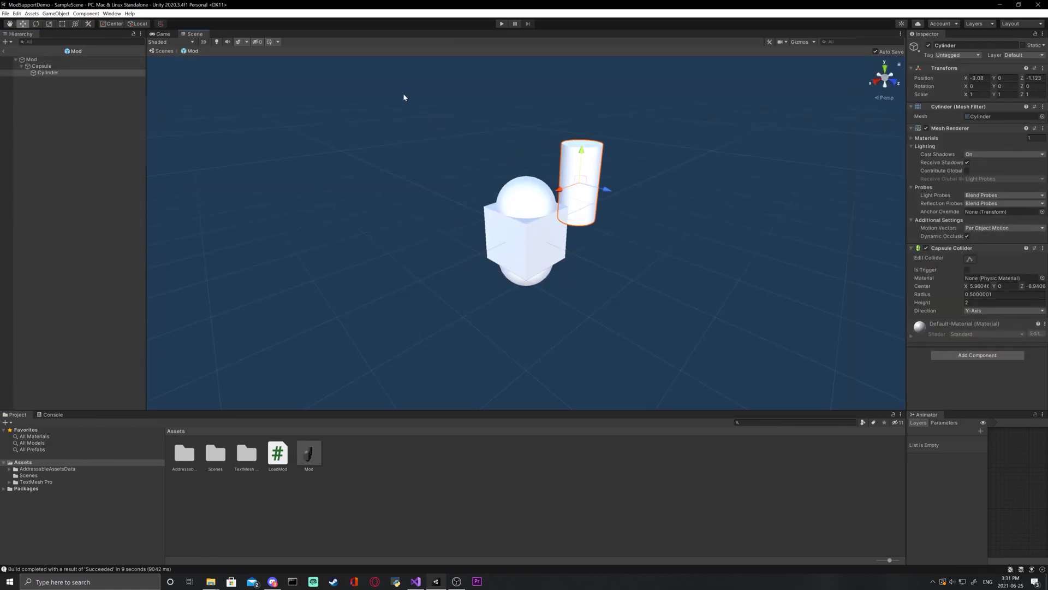
# Delete all four previous mod files from C:\Mods.
pyautogui.click(112, 13)
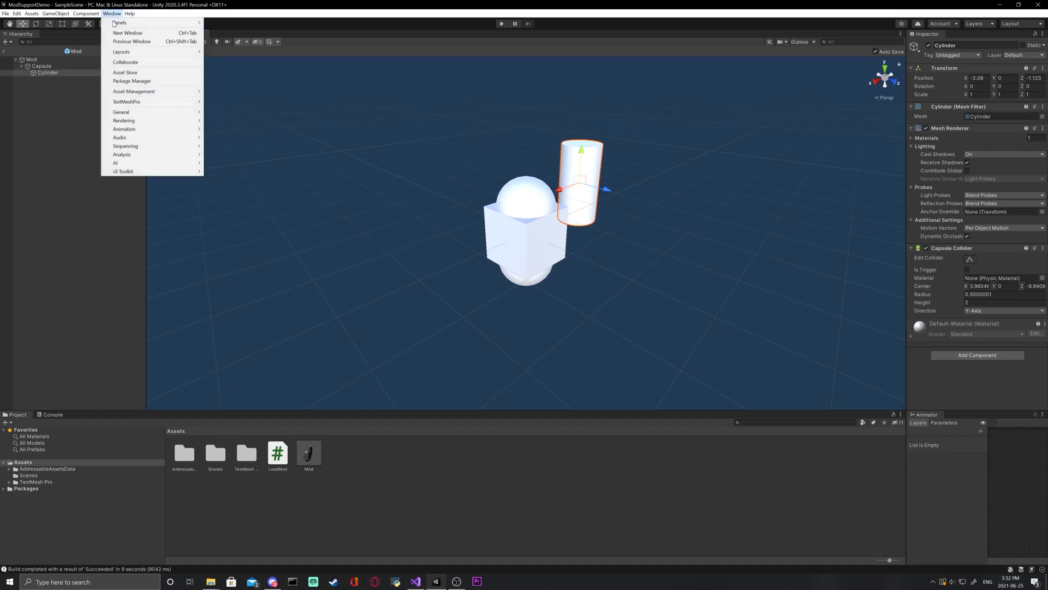
pyautogui.click(211, 581)
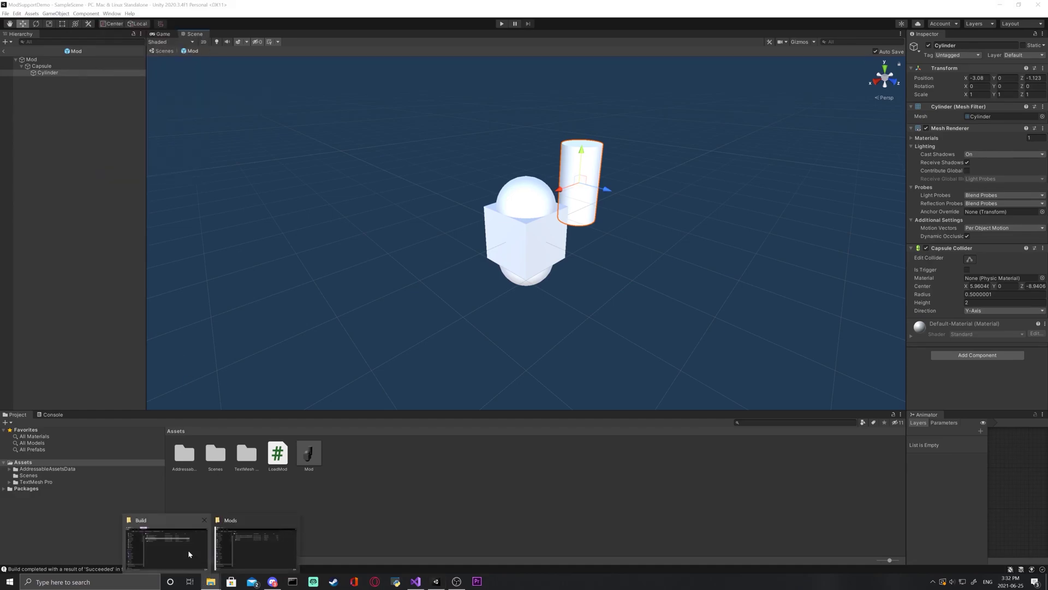
pyautogui.click(164, 548)
pyautogui.moveTo(648, 281); pyautogui.dragTo(619, 265)
pyautogui.click(259, 546)
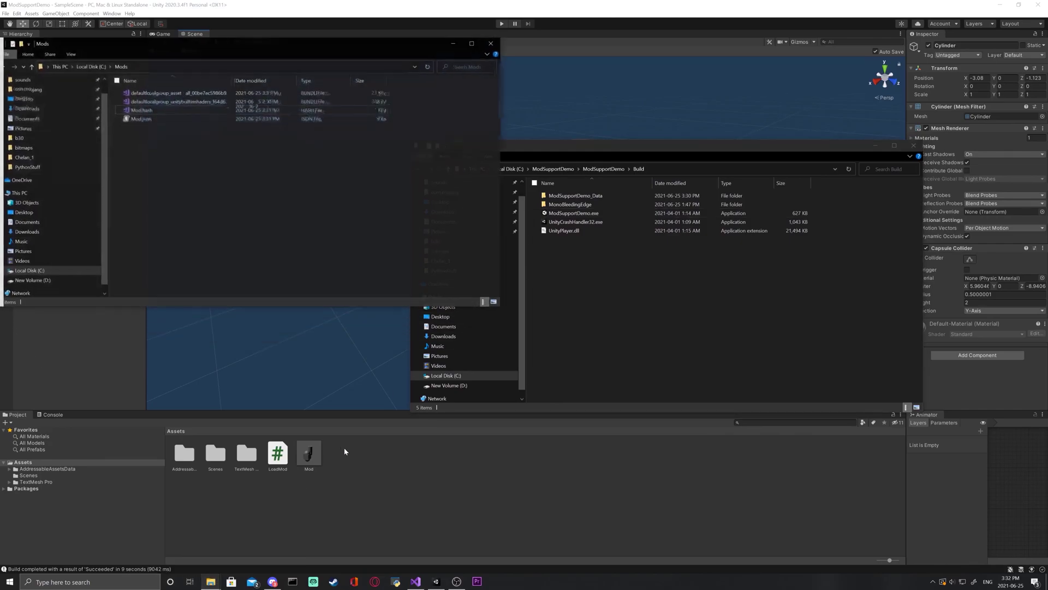
pyautogui.moveTo(108, 175); pyautogui.dragTo(139, 57)
pyautogui.press('Delete')
# Start an Addressables New Build with the Default Build Script from the Groups window.
pyautogui.click(65, 303)
pyautogui.click(112, 13)
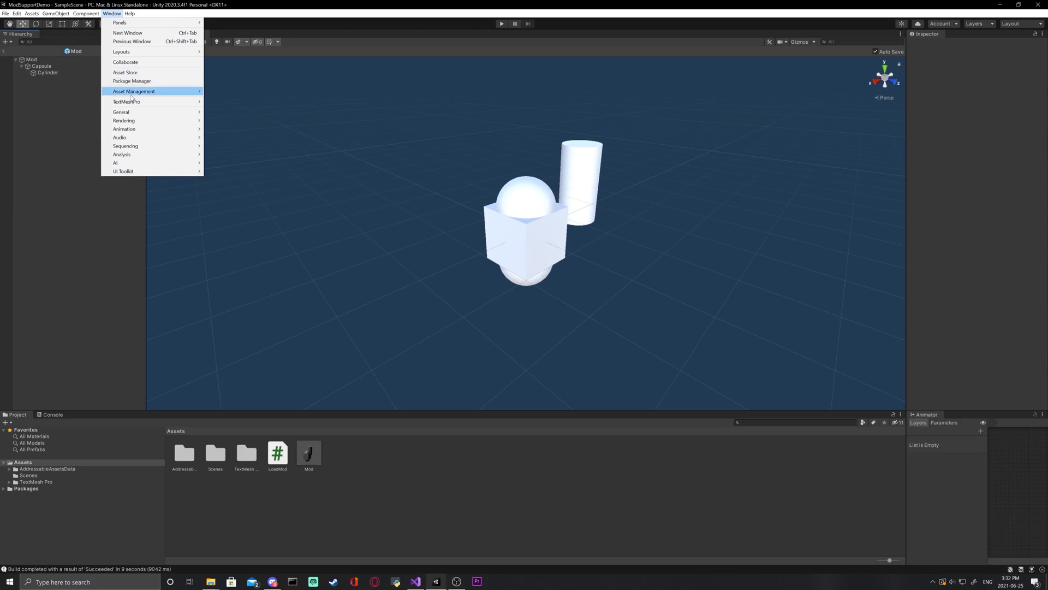
pyautogui.moveTo(163, 91)
pyautogui.moveTo(235, 101)
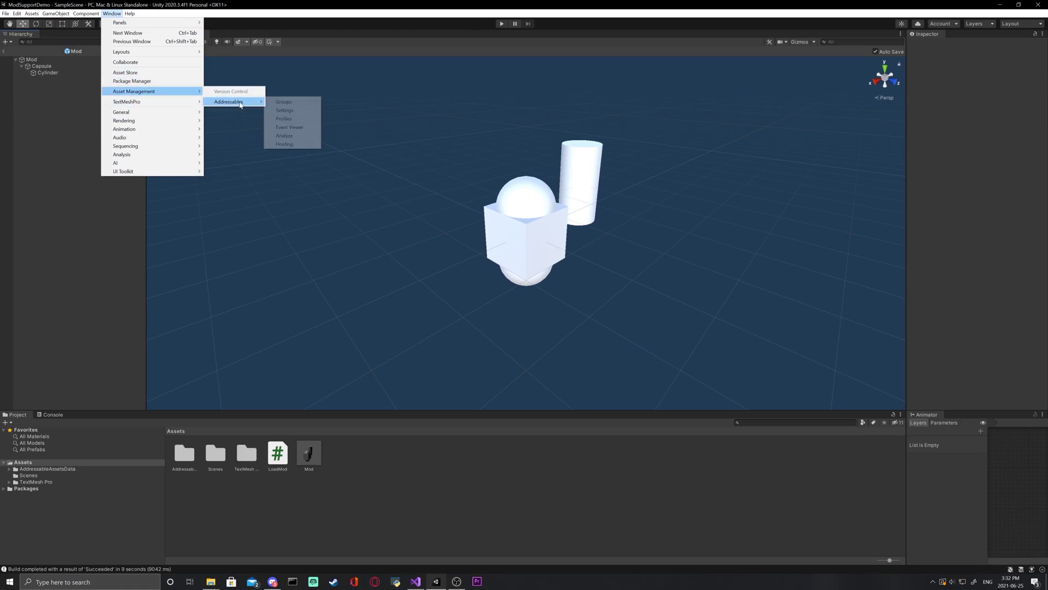
pyautogui.click(284, 102)
pyautogui.click(529, 92)
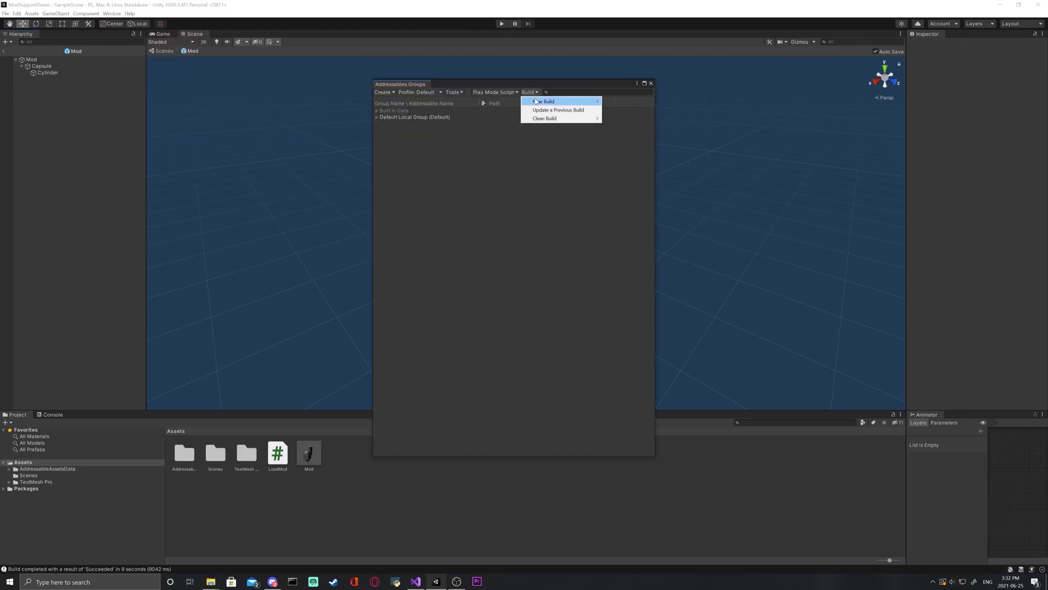
pyautogui.moveTo(546, 101)
pyautogui.click(615, 102)
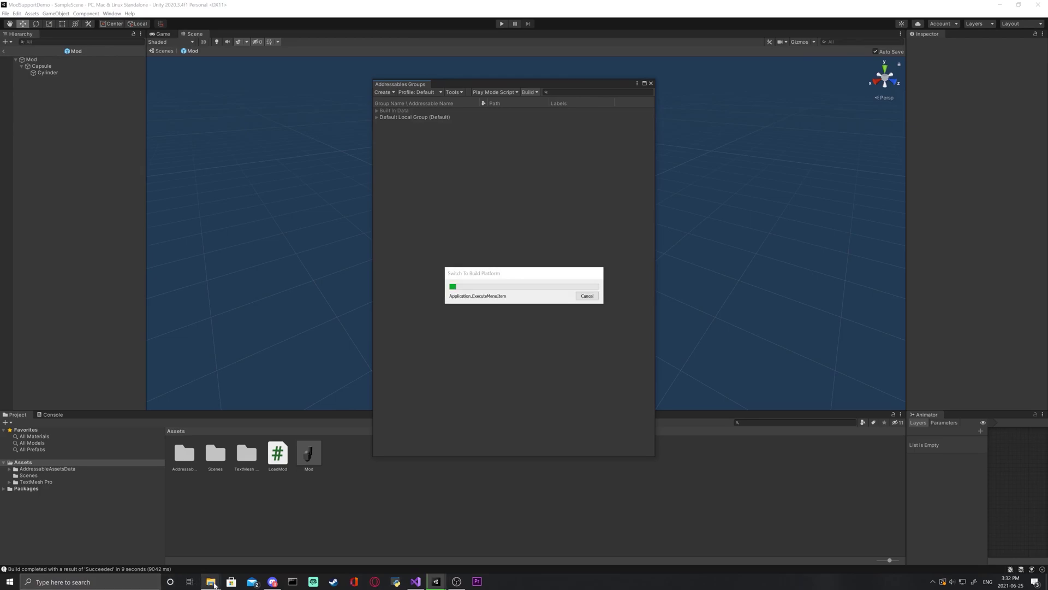
pyautogui.moveTo(214, 584)
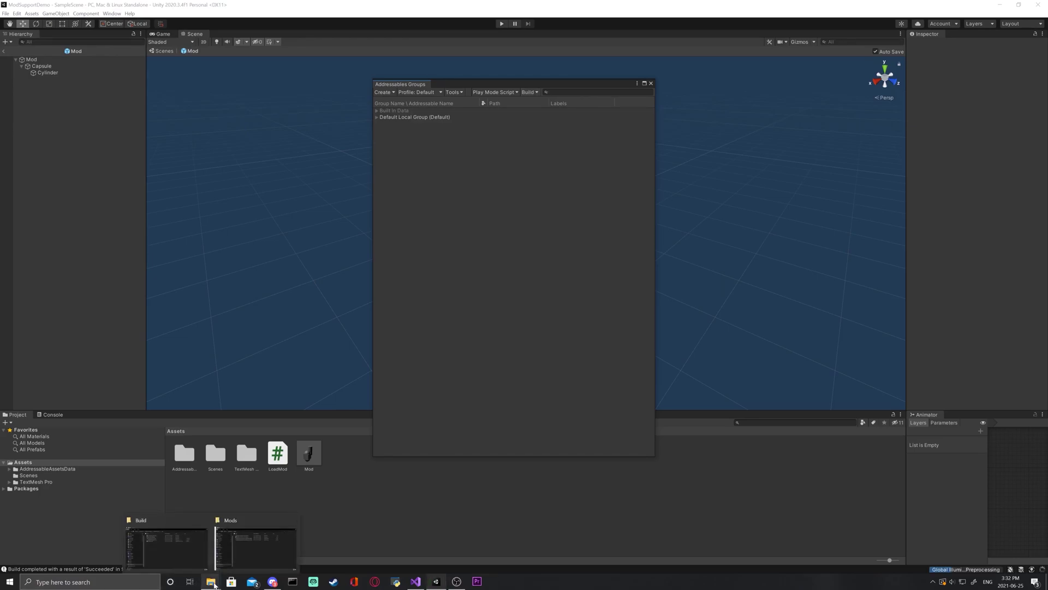
# Rename the rebuilt catalog JSON in C:\Mods to Mod.json, then bring up the catalog hash file's actions.
pyautogui.click(234, 544)
pyautogui.click(139, 95)
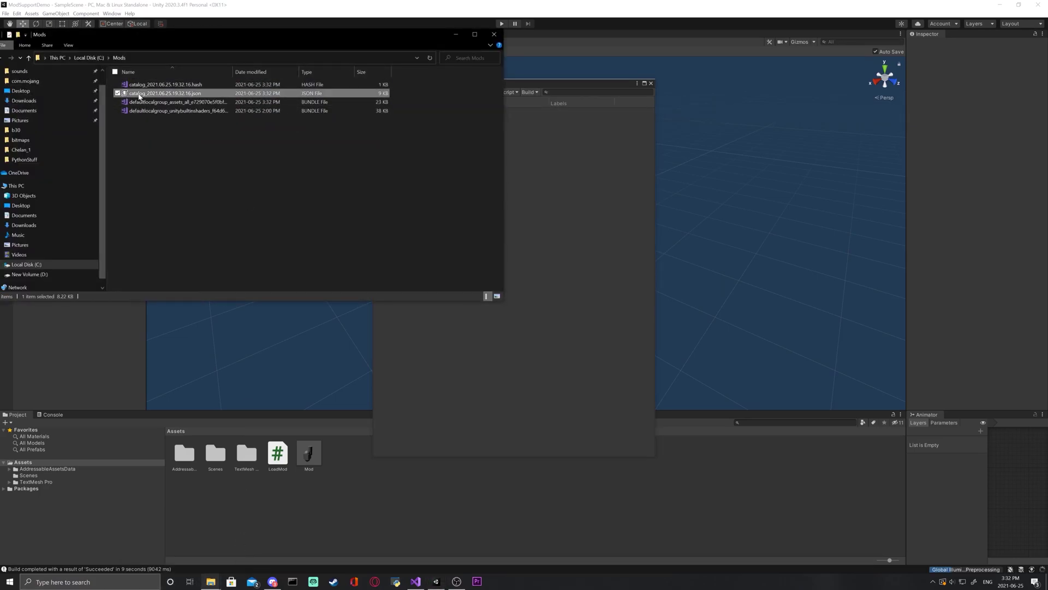
pyautogui.rightClick(139, 94)
pyautogui.click(181, 232)
pyautogui.press('BackSpace')
pyautogui.write('Mod')
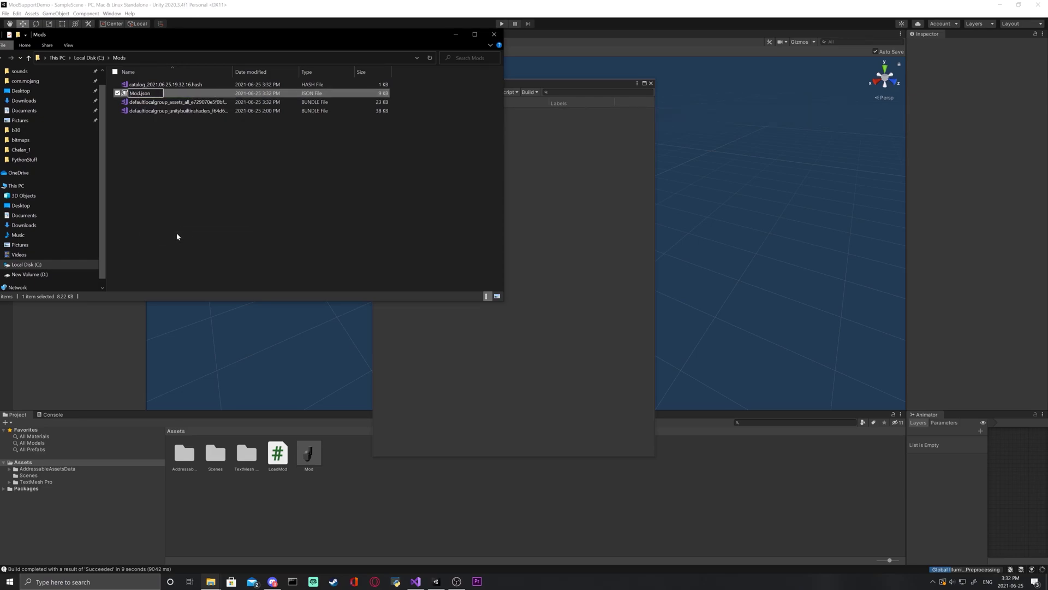
pyautogui.press('Return')
pyautogui.click(139, 85)
pyautogui.rightClick(140, 85)
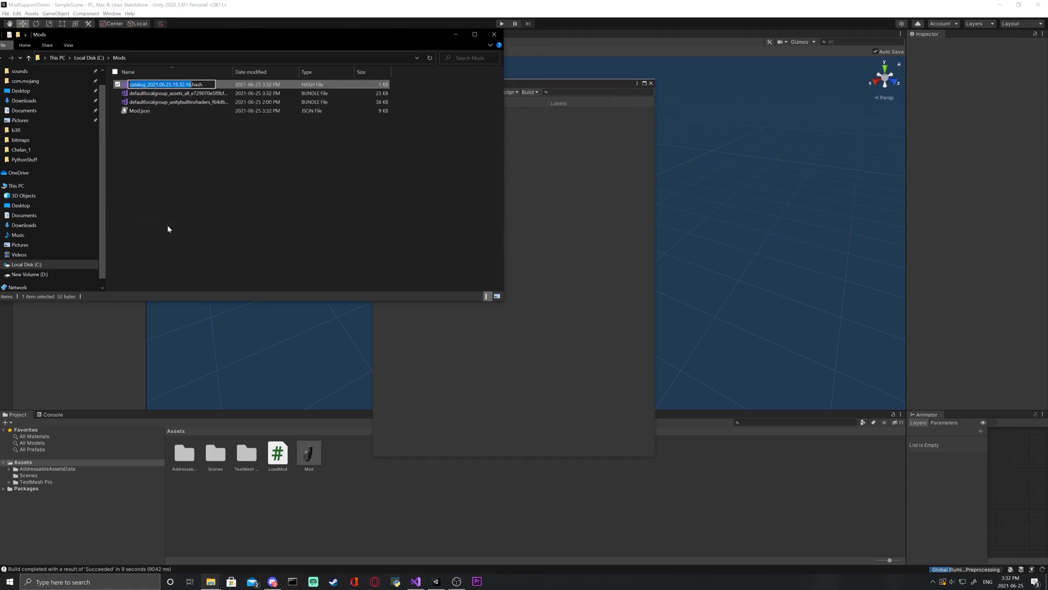